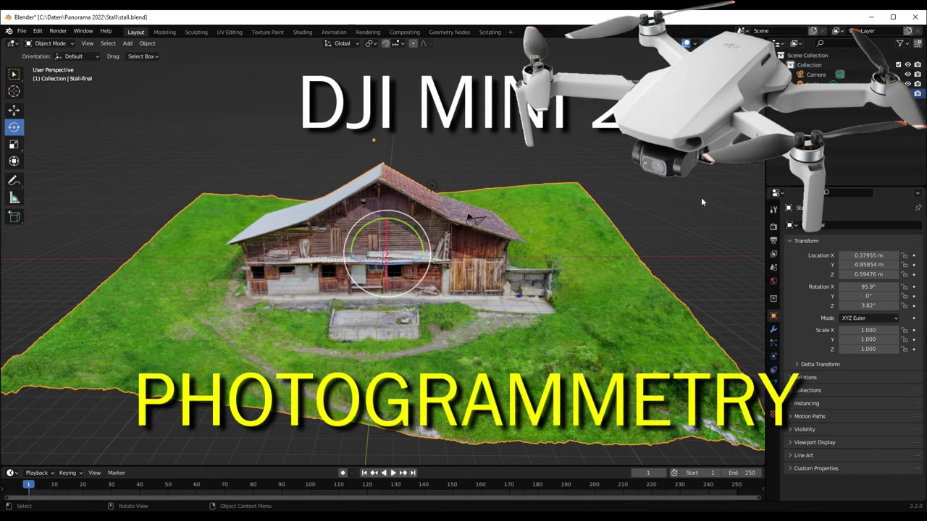
Inspect the textured barn model and its surrounding meadow from the front, the sides and up close
mouse_move(737, 86)
mouse_down()
mouse_move(645, 96)
mouse_move(728, 94)
mouse_up()
scroll(467, 271, up, 5)
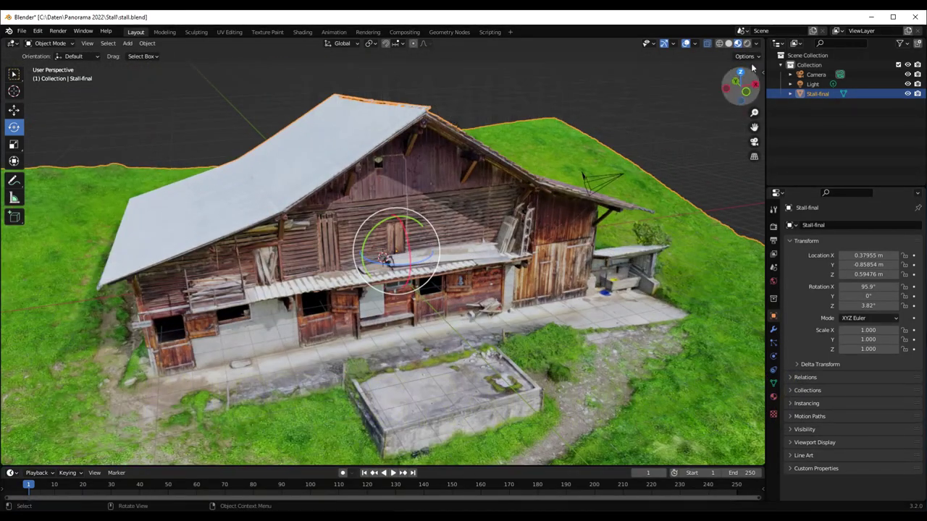
drag(742, 88, 604, 201)
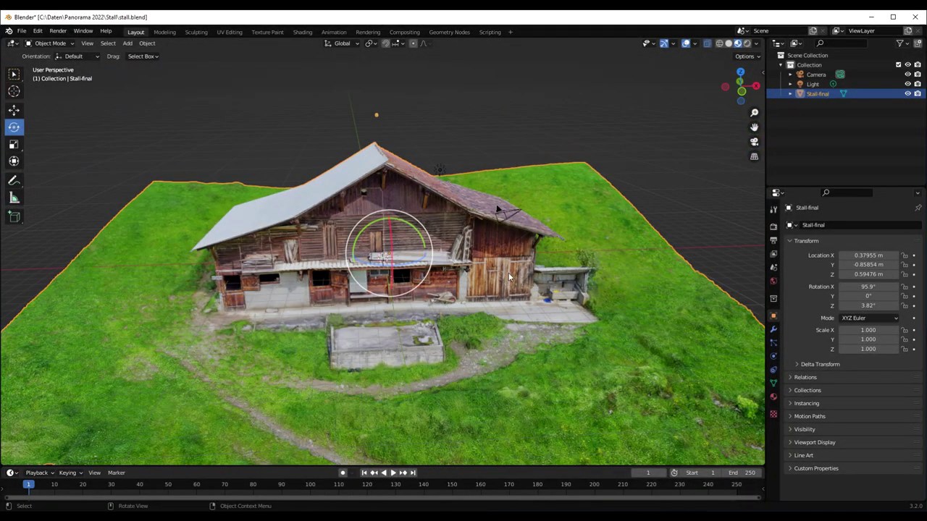
drag(742, 91, 578, 177)
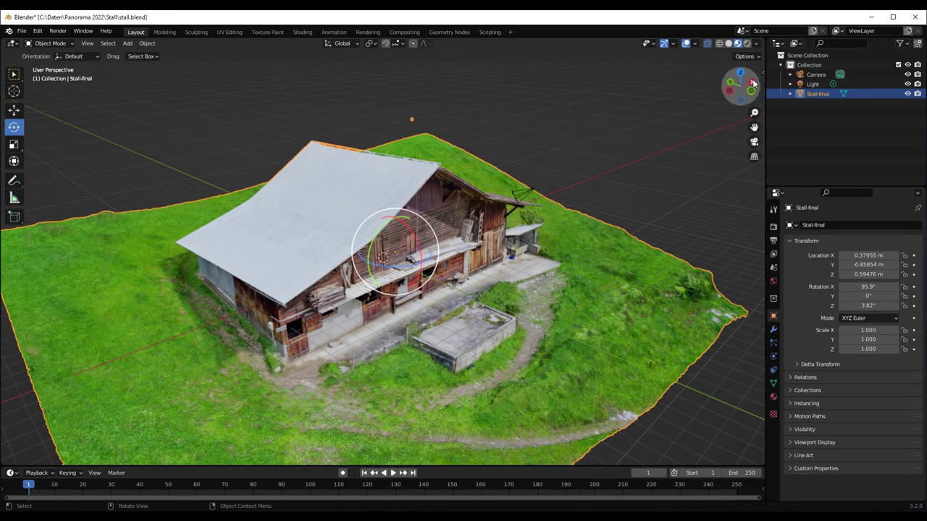
drag(753, 90, 673, 428)
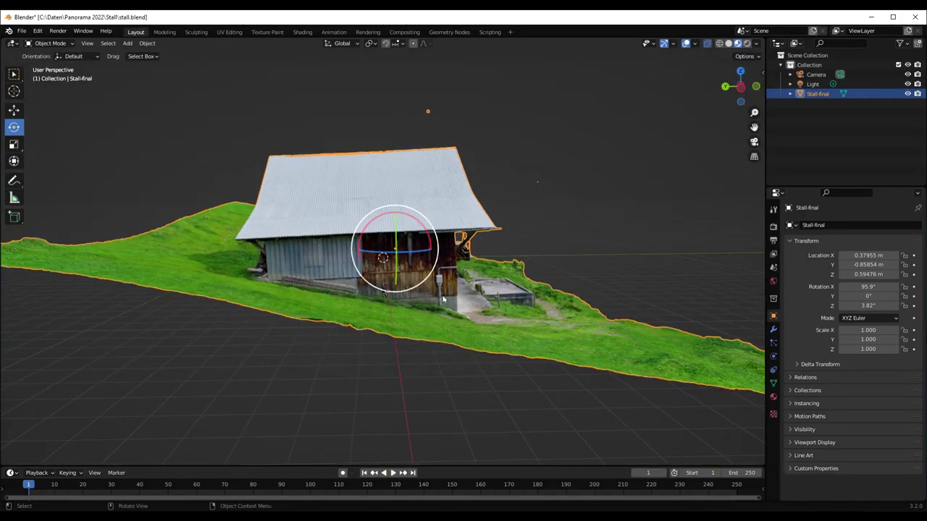
drag(742, 87, 507, 210)
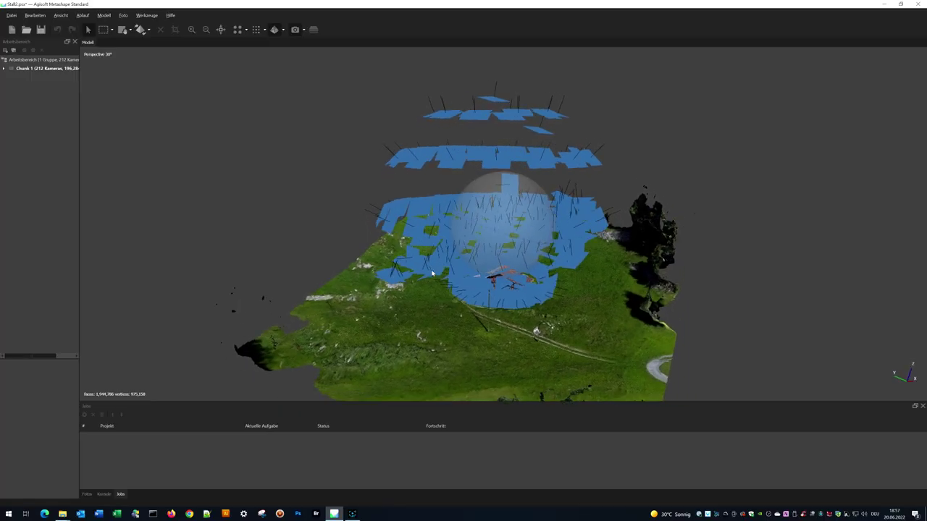
Examine the camera positions above the reconstructed terrain from the side and from overhead
drag(432, 273, 591, 281)
scroll(555, 242, up, 5)
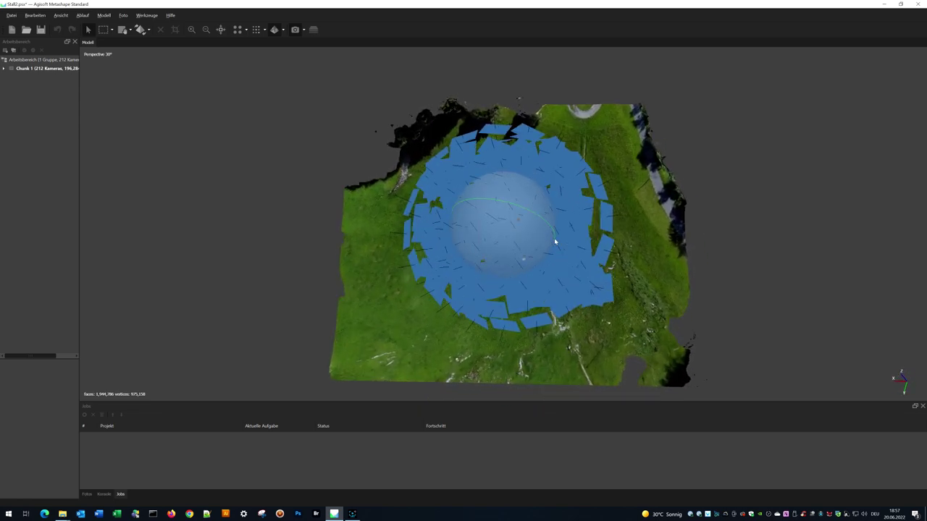
drag(555, 242, 492, 226)
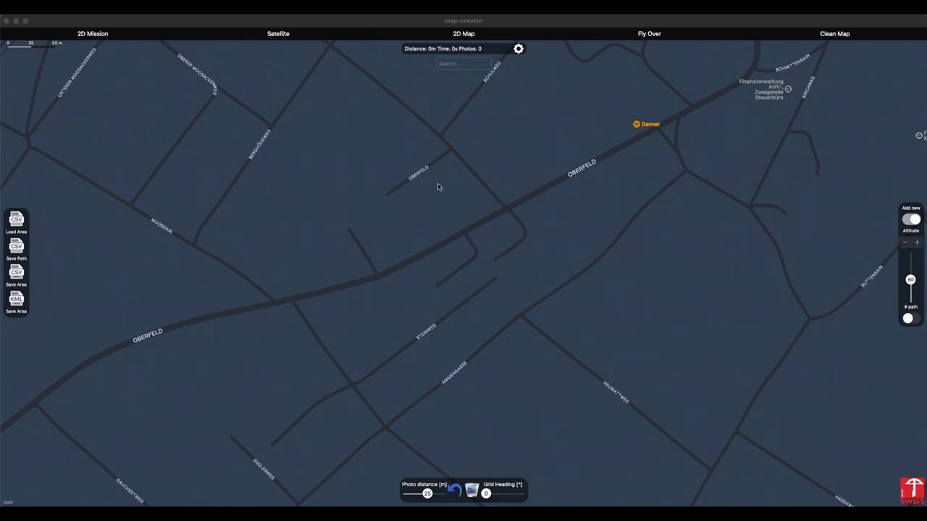
Search the map for Hasliberg
click(456, 64)
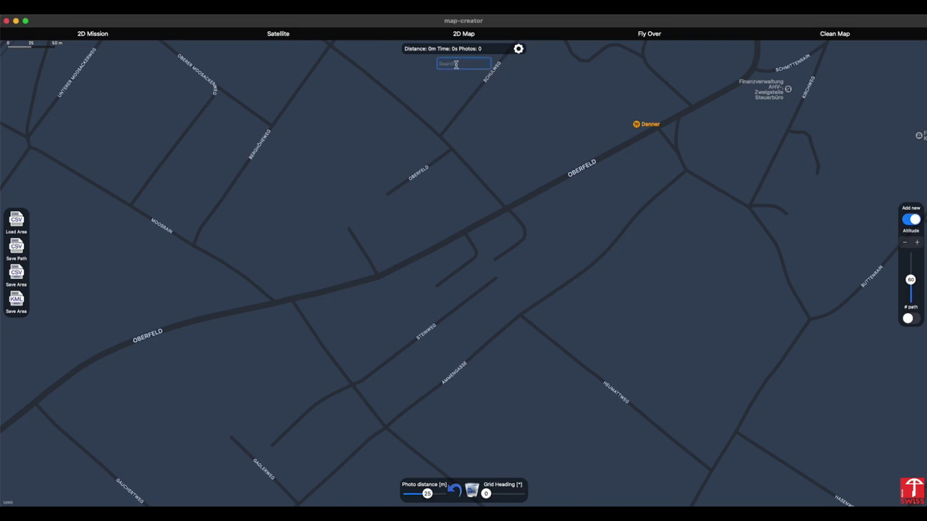
text(Hasliberg)
key(Return)
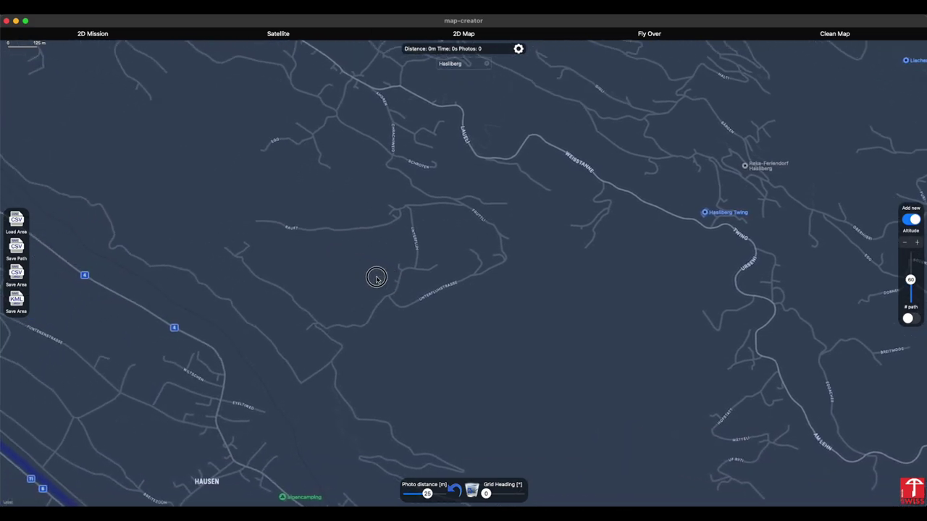
Show satellite imagery and centre a close view on the isolated barn with the half-white, half-brown roof
click(275, 36)
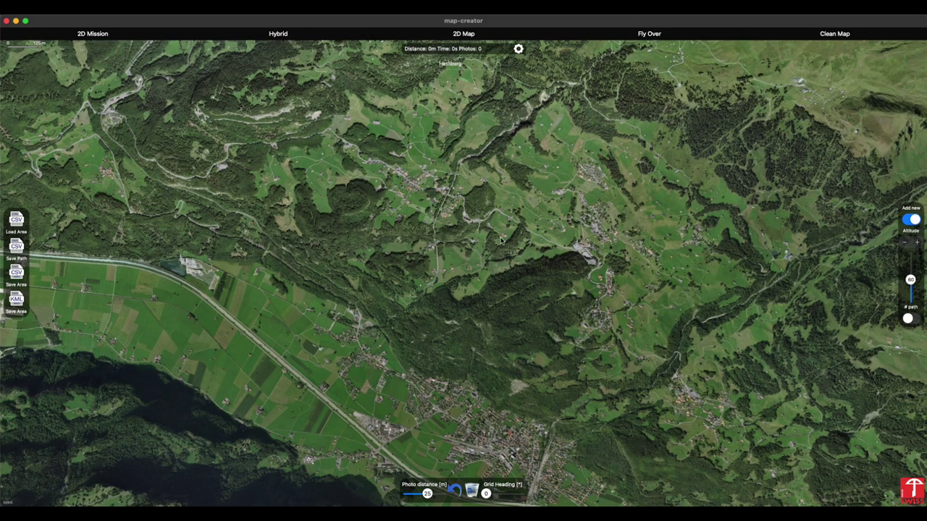
scroll(502, 242, down, 3)
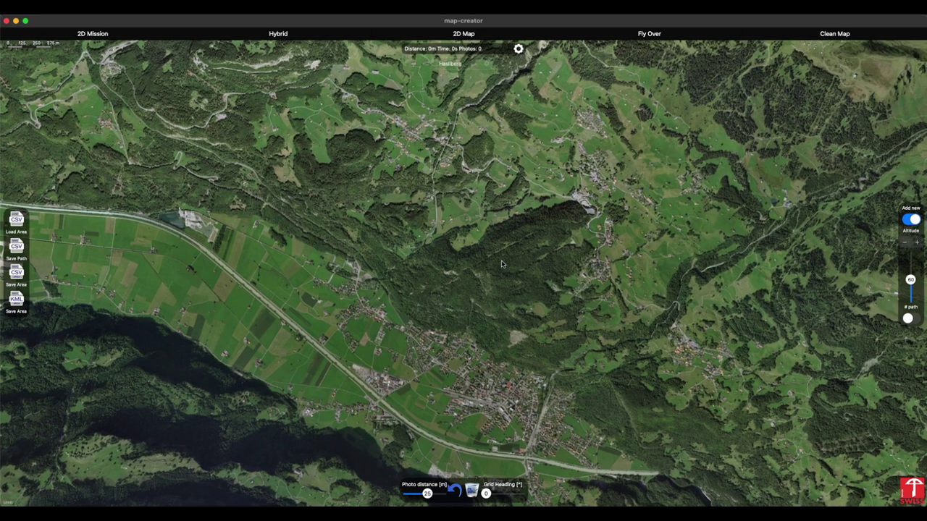
scroll(468, 240, up, 10)
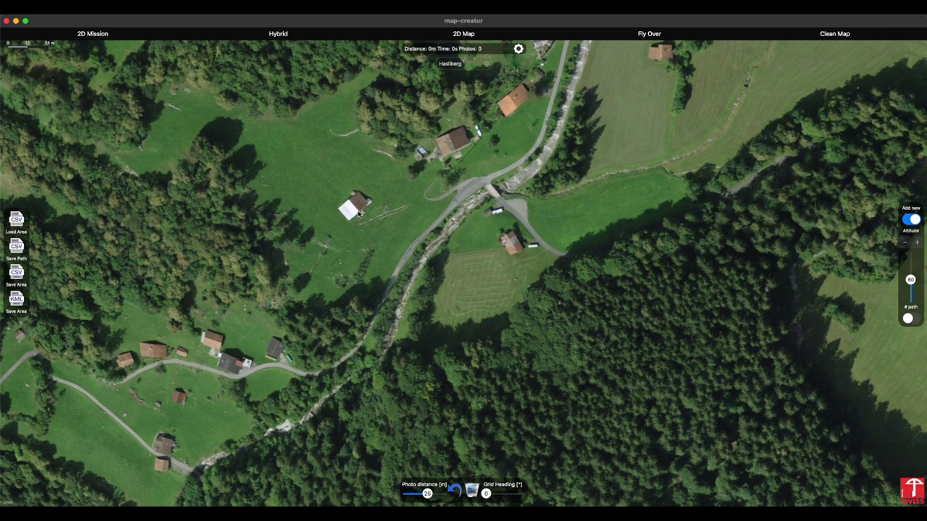
scroll(359, 212, up, 5)
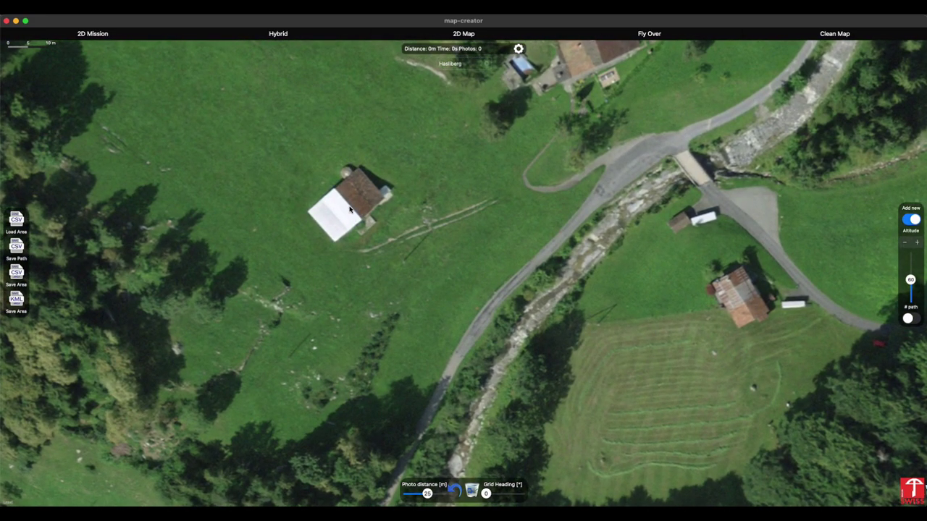
drag(354, 209, 435, 242)
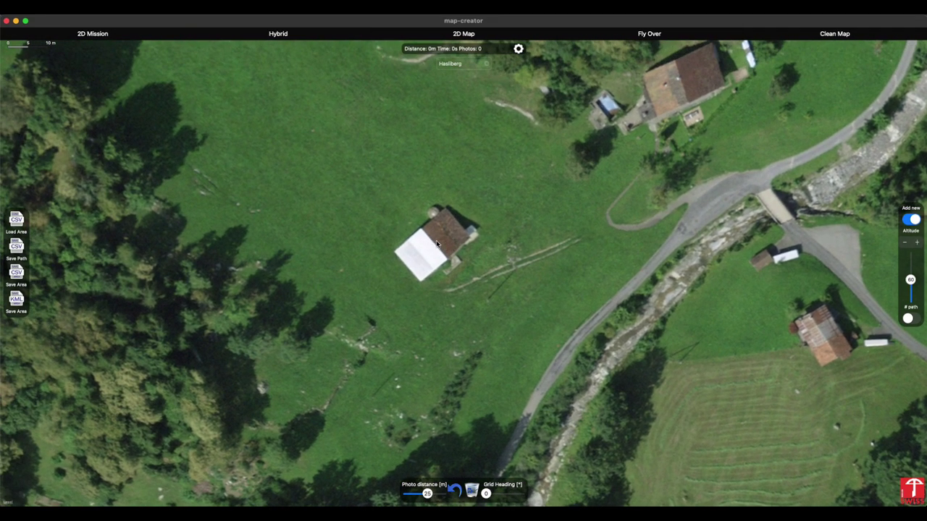
Cycle through the mission types back to 2D Mission and review the waypoint altitude and elevation dataset settings
click(95, 35)
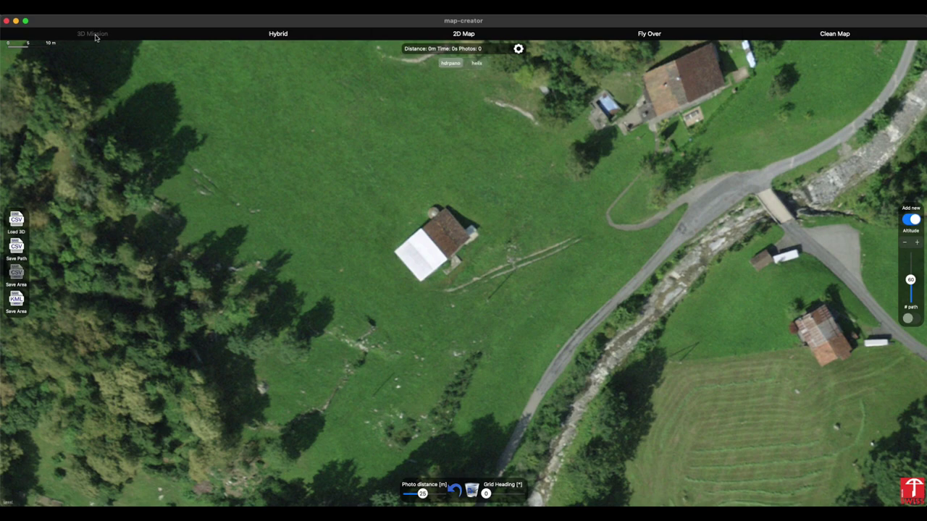
click(95, 35)
click(95, 35)
click(94, 36)
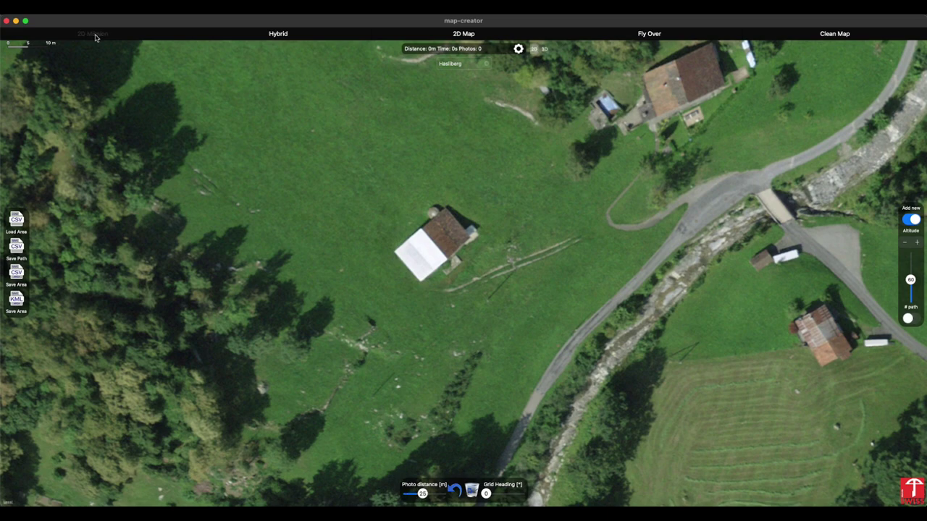
click(95, 36)
click(518, 48)
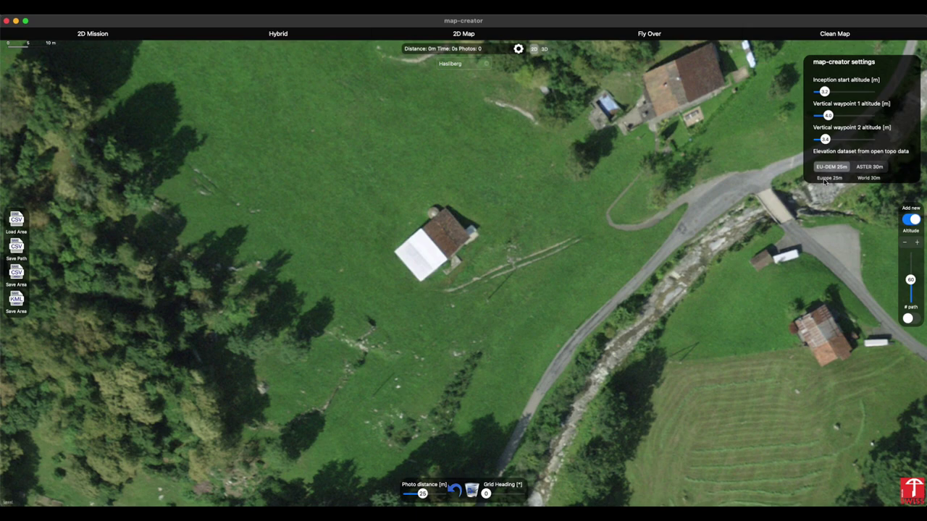
click(519, 49)
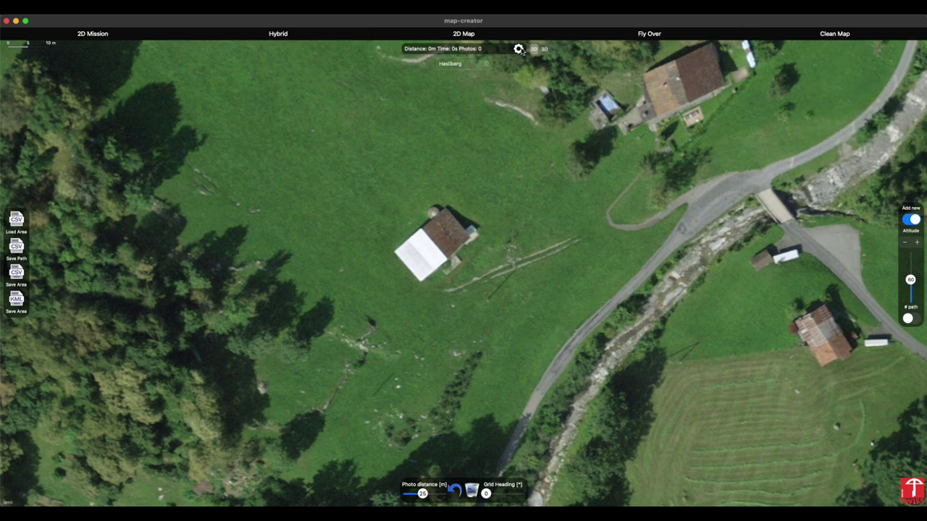
Place four waypoints around the barn to outline the survey area, starting below it and continuing counterclockwise
click(427, 334)
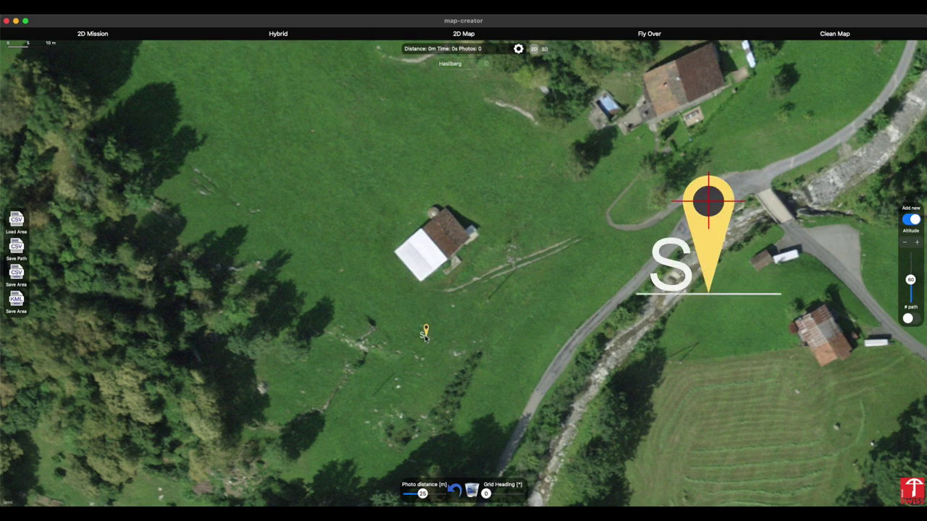
click(529, 235)
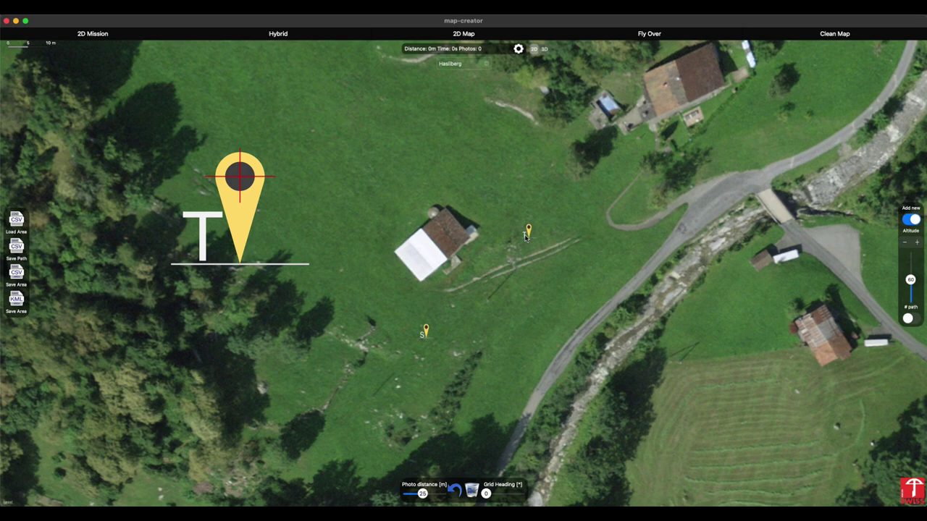
click(470, 164)
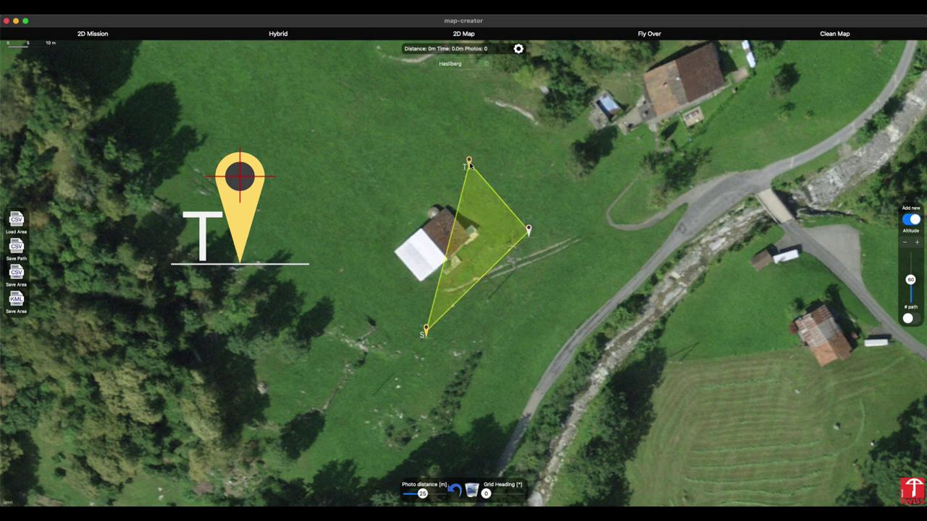
click(343, 245)
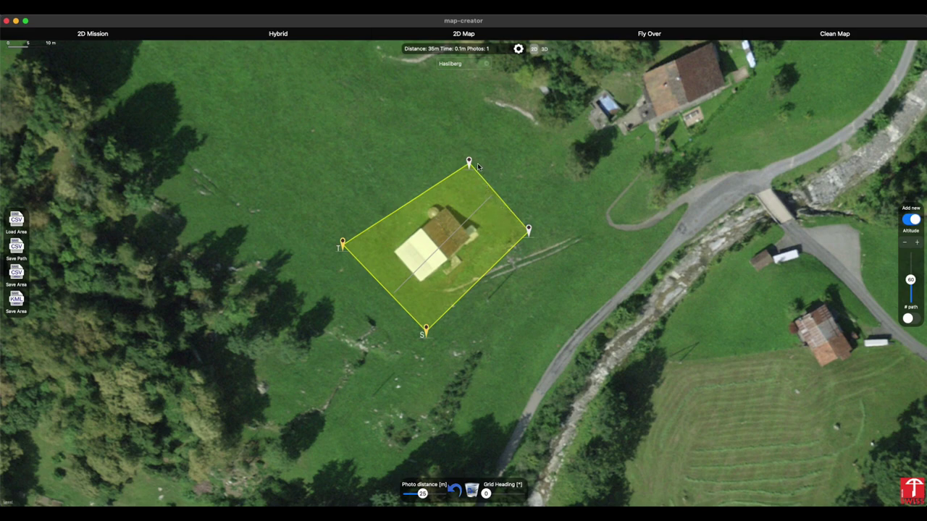
Turn off adding new waypoints and move waypoint 3 outward so the area around the barn is nearly rectangular
click(911, 219)
mouse_move(470, 163)
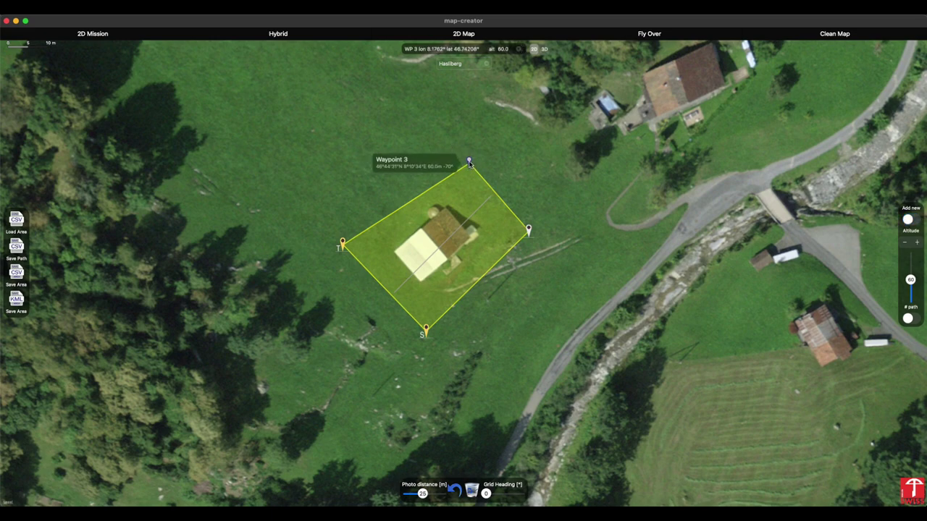
drag(469, 161, 450, 142)
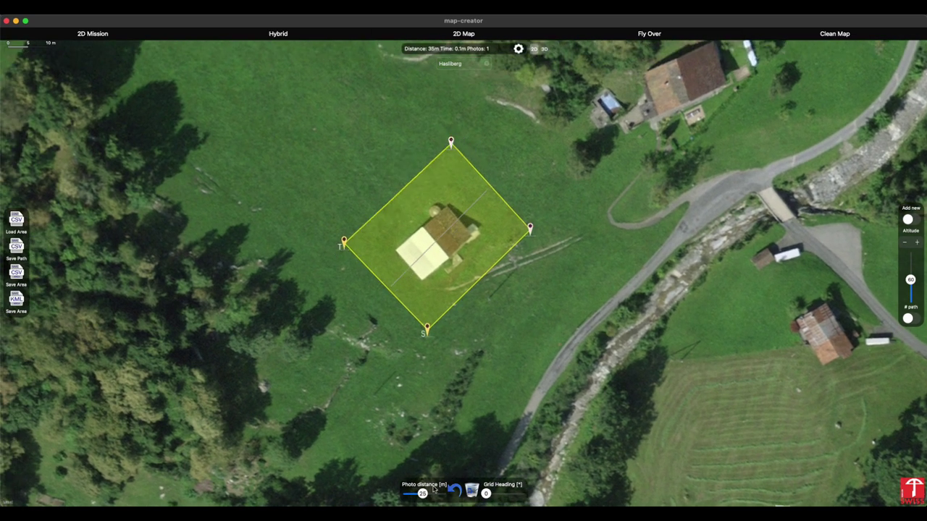
Set the photo distance to 5 m and make the flight path a crossed grid in 3D mode
drag(423, 494, 407, 495)
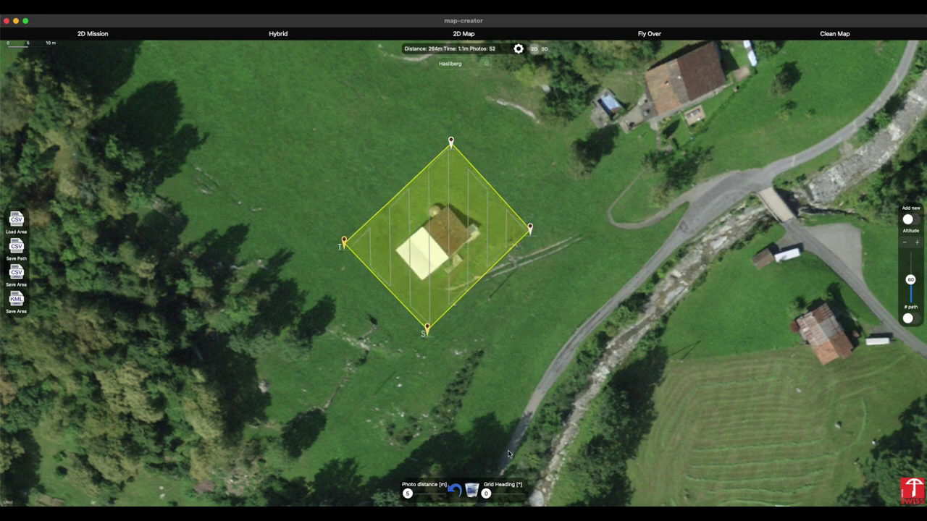
click(911, 318)
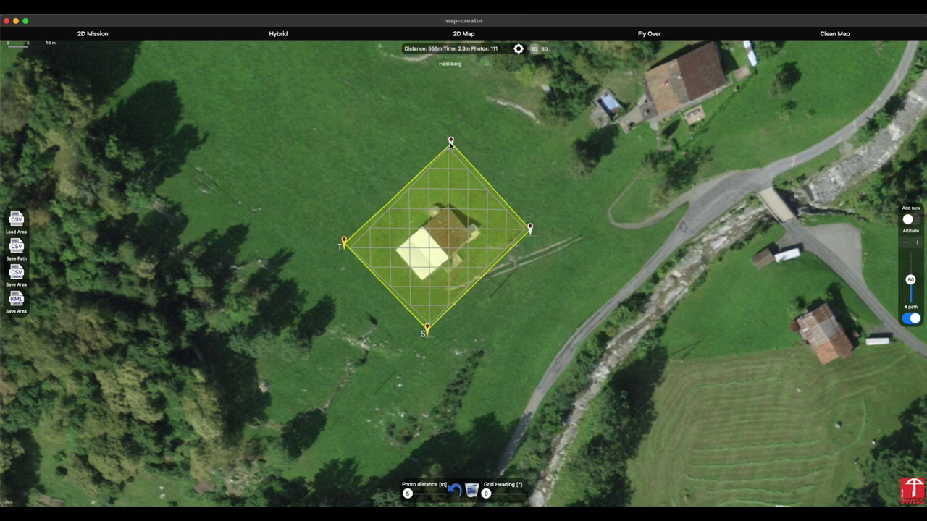
click(544, 51)
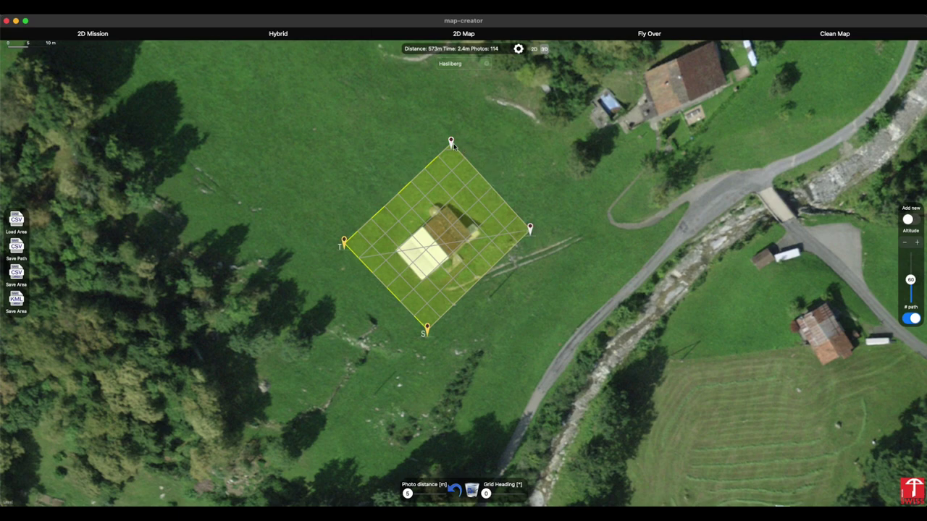
Set the mission altitude to 59 m and check the individual altitudes of waypoints 3 and 4
mouse_move(427, 330)
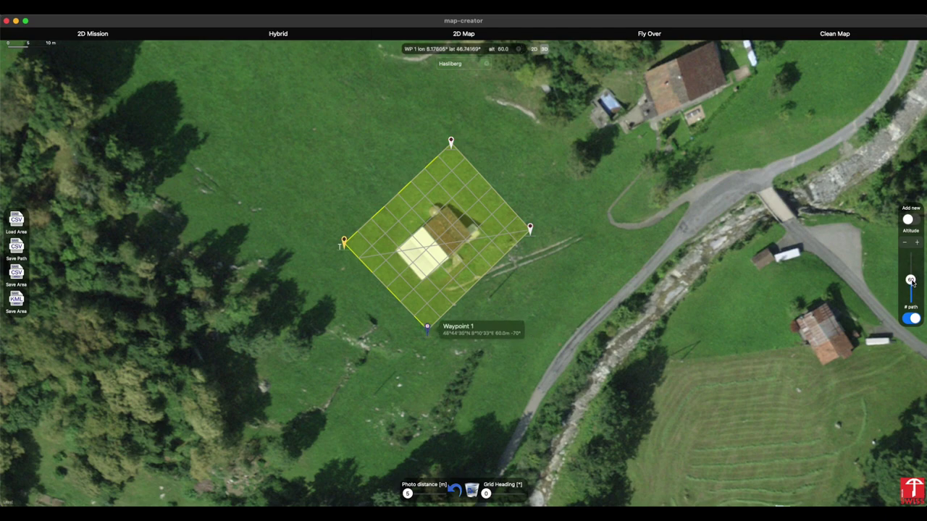
drag(911, 281, 911, 280)
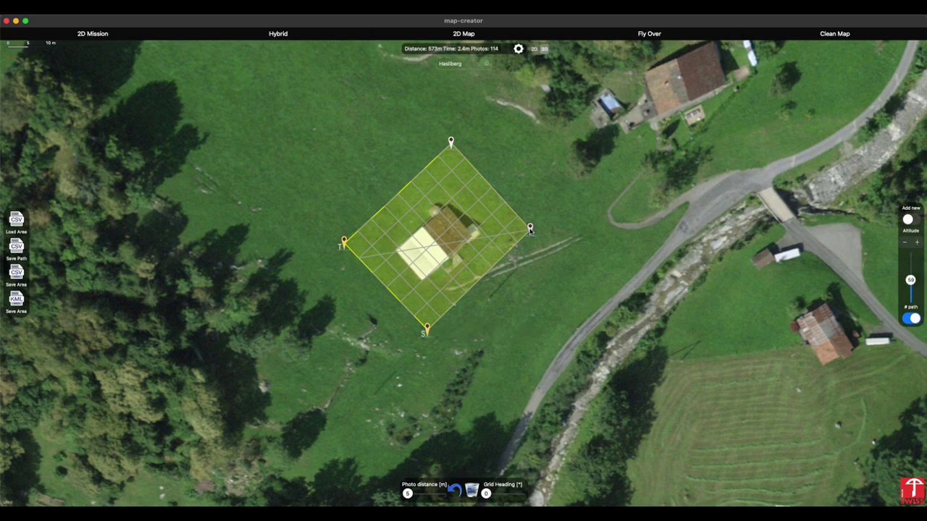
click(452, 142)
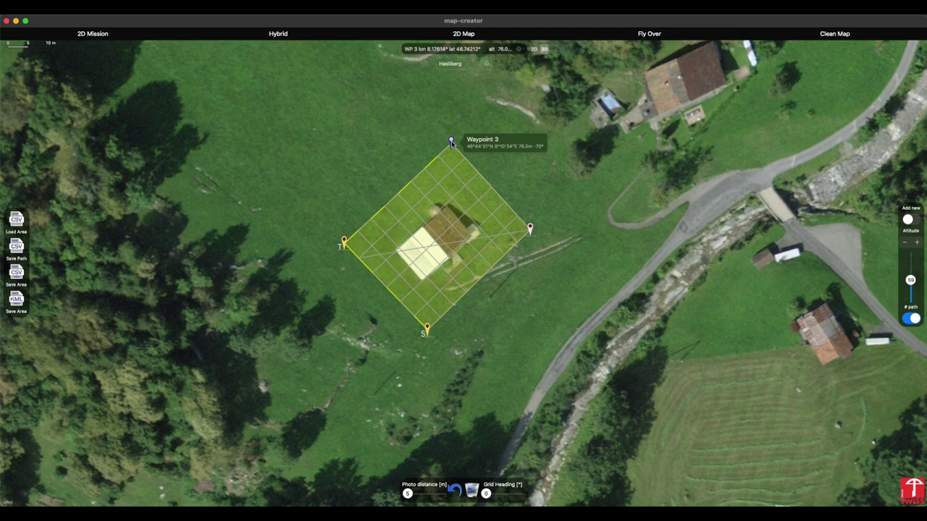
click(345, 243)
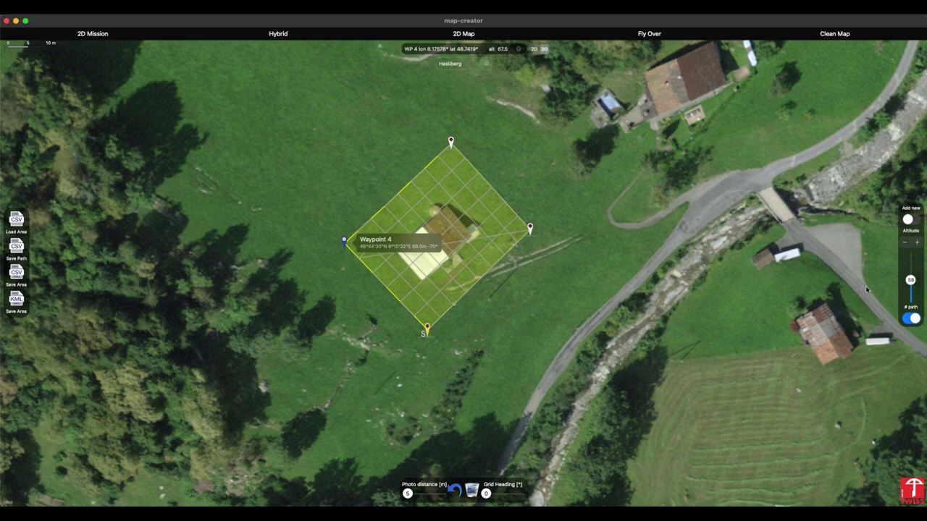
Set the mission altitude to 24 m and check the individual altitudes of waypoints 1, 2 and 3
drag(910, 283, 911, 293)
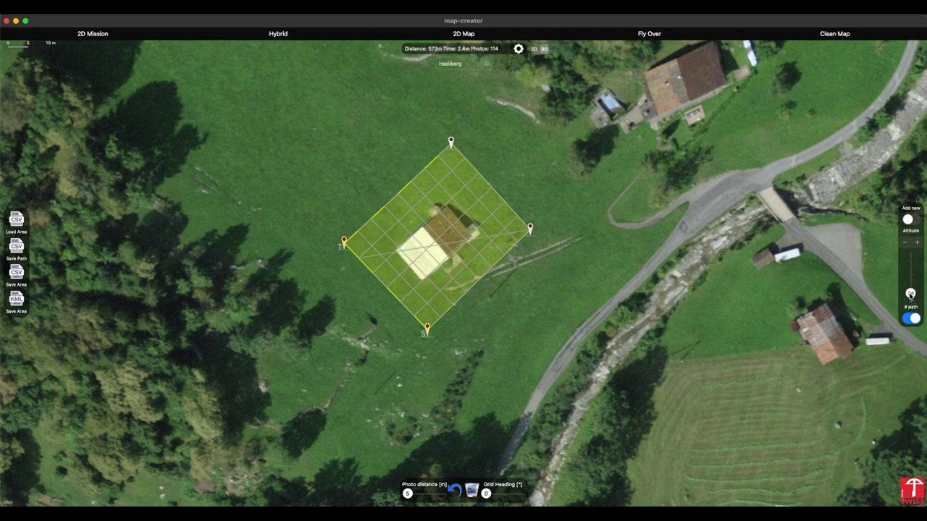
click(427, 330)
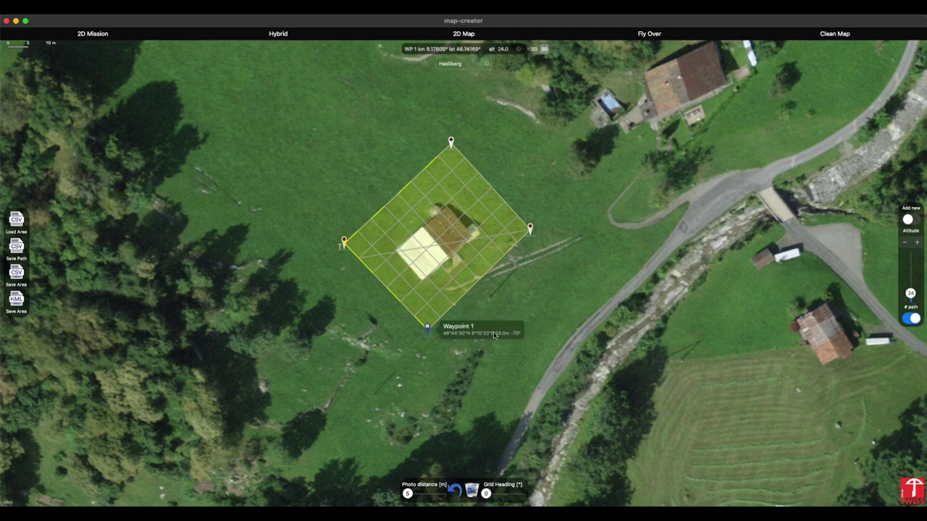
click(531, 229)
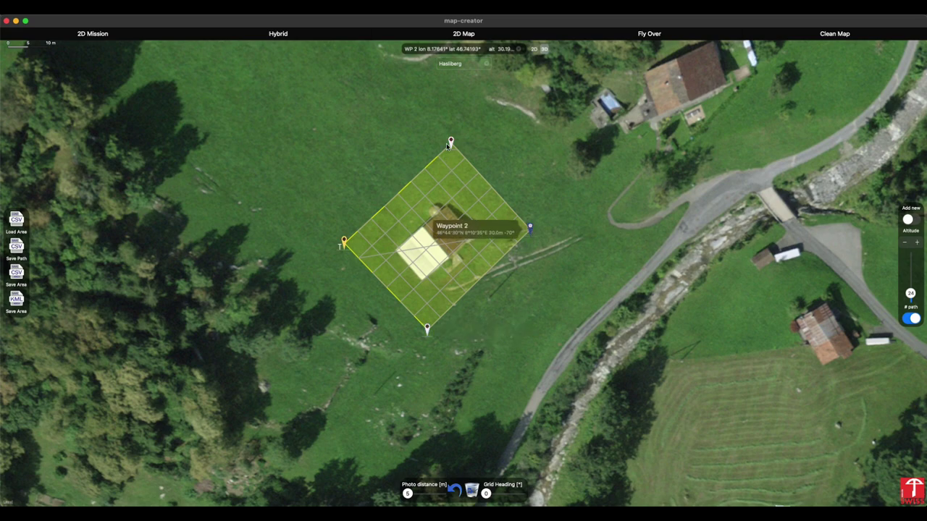
click(451, 142)
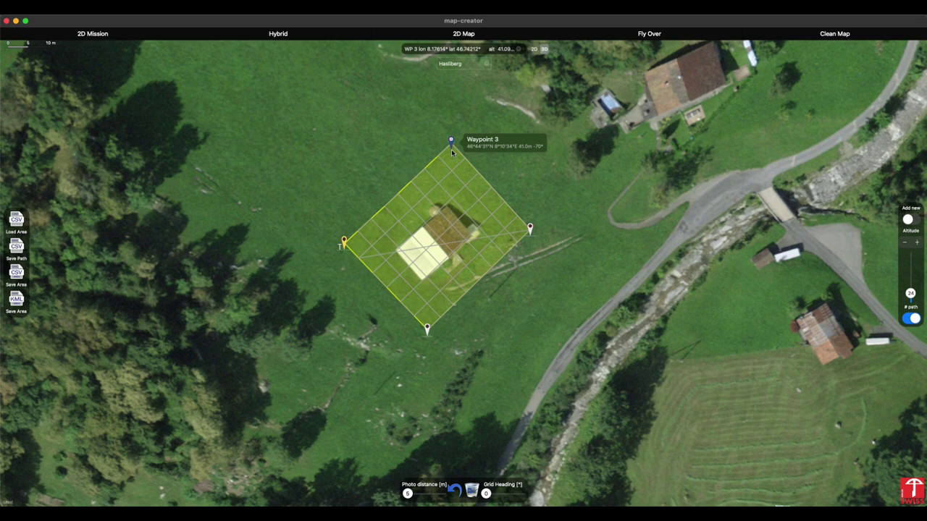
Check the individual altitudes of waypoints 4 and 1 of the grid mission
click(345, 242)
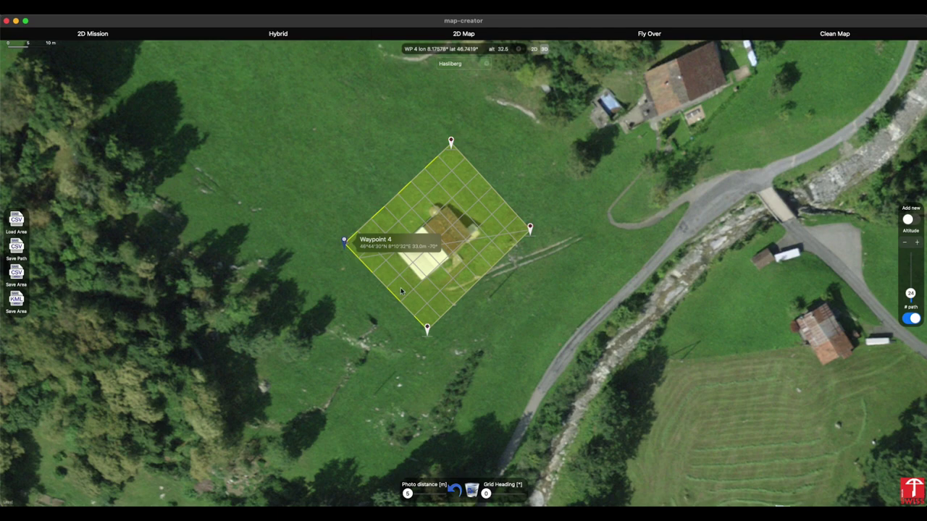
click(427, 330)
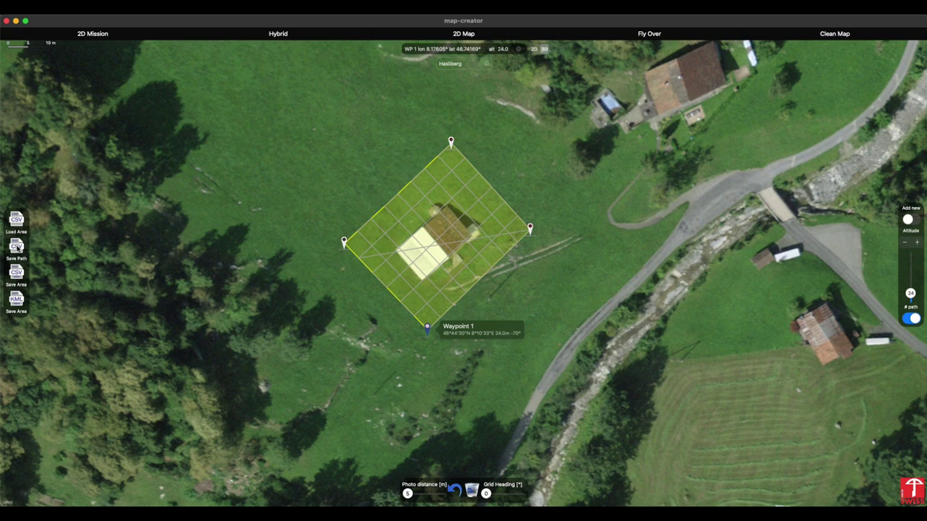
click(16, 246)
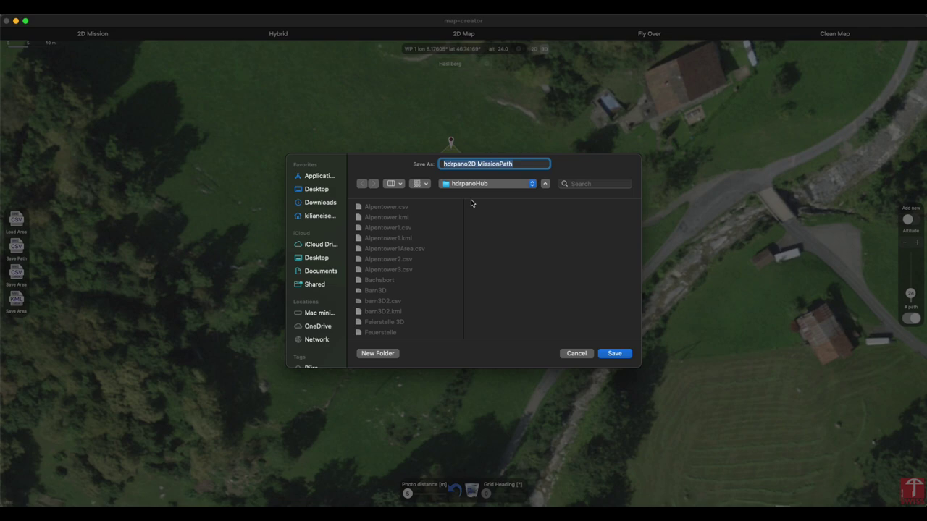
text(barn)
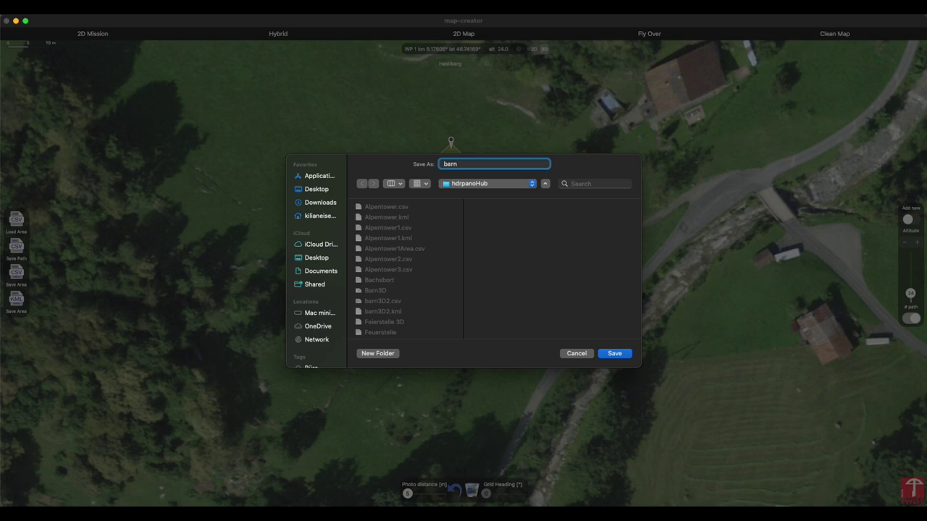
text(2D)
click(577, 354)
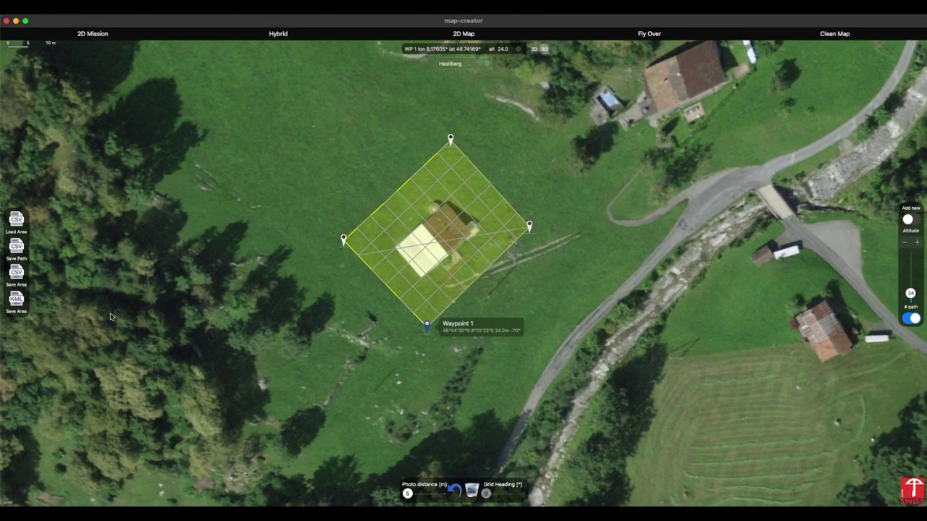
click(16, 300)
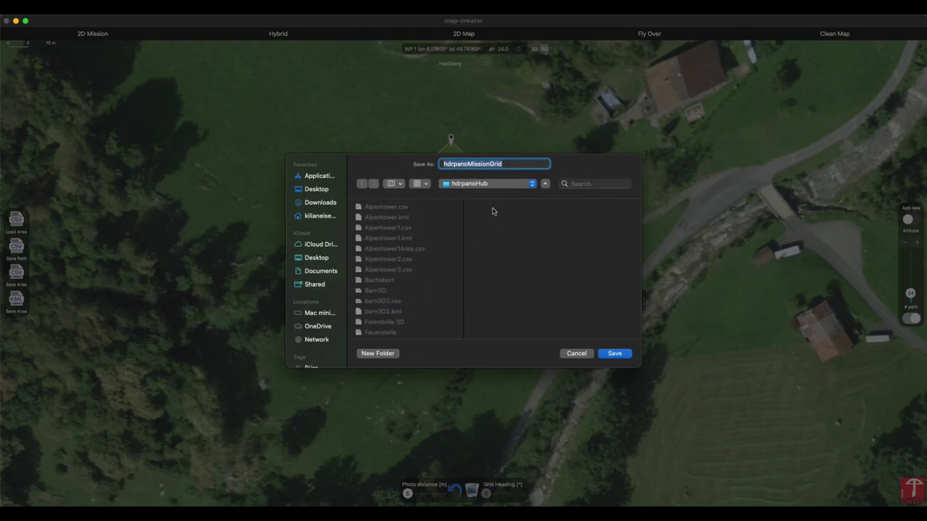
text(barn)
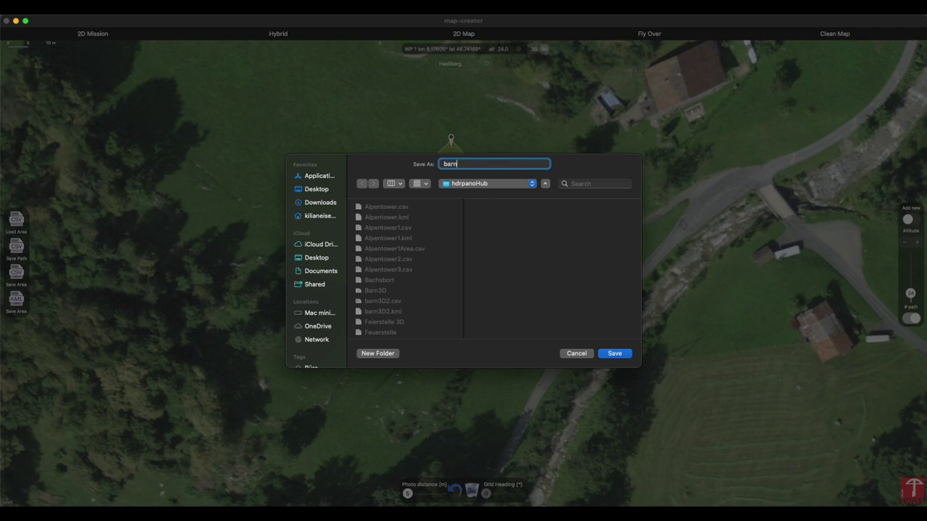
text(3D4WP)
click(573, 353)
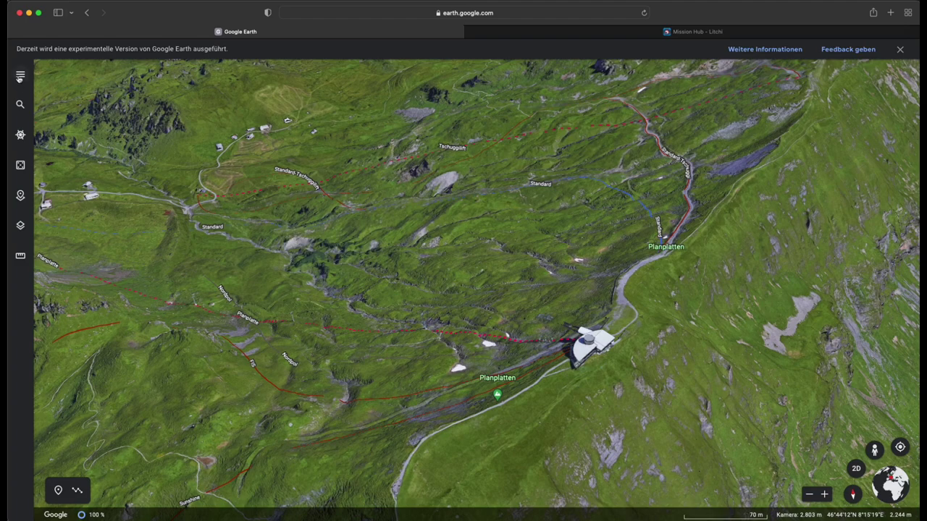
Switch to Google Earth and import barn3D2.kml from the hdrpanoHub folder on the computer as a project
click(21, 73)
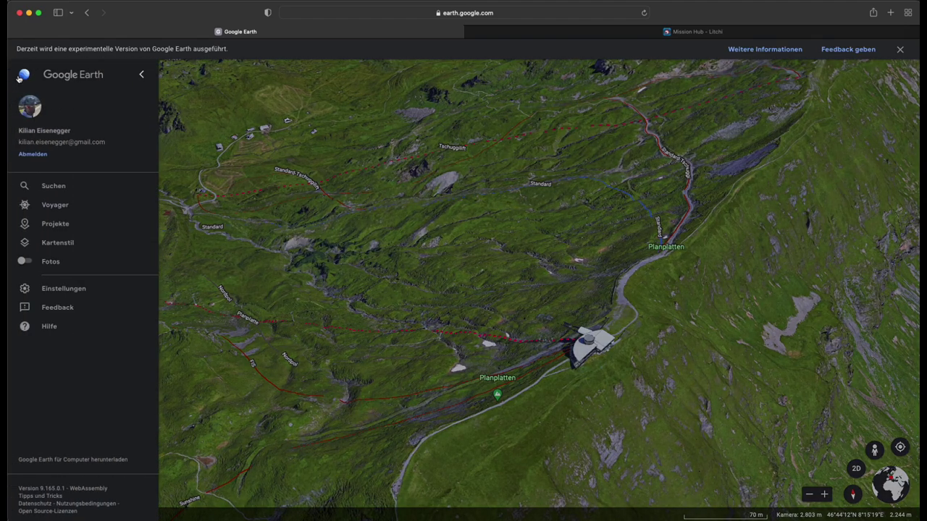
click(84, 223)
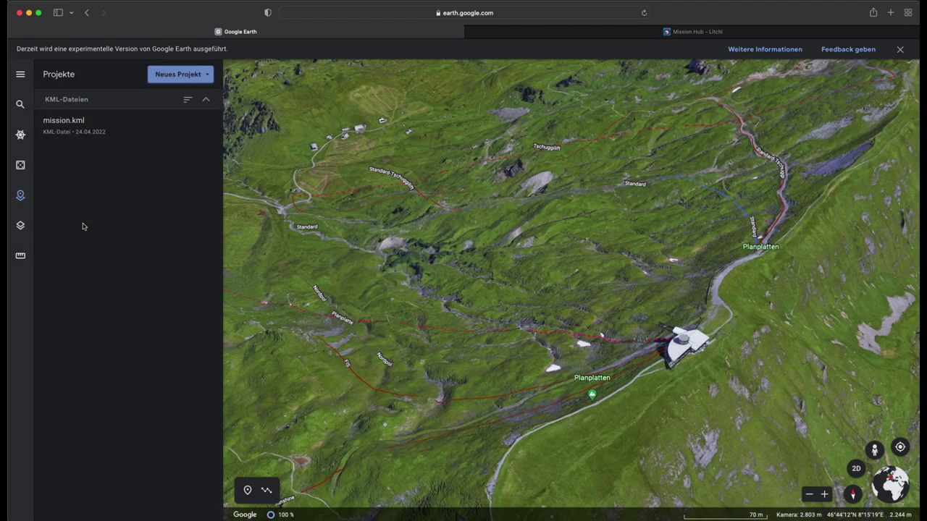
click(185, 74)
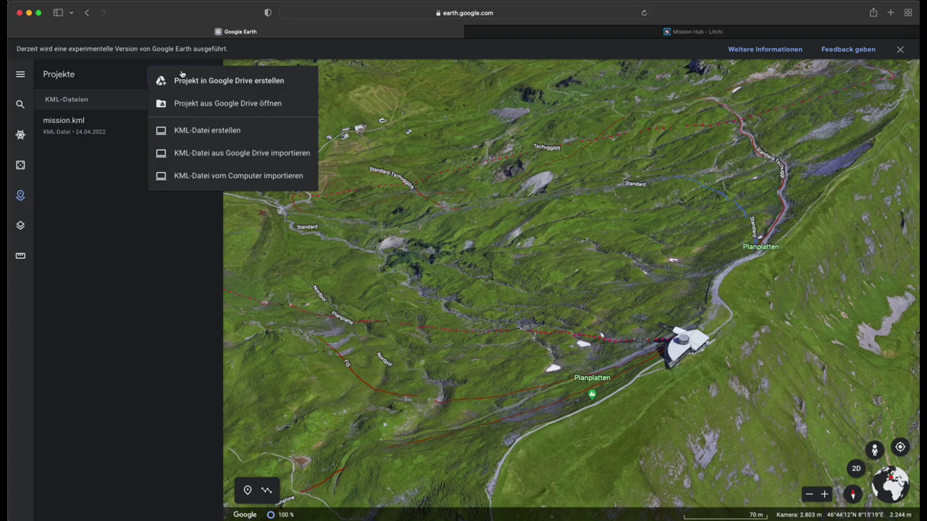
click(200, 179)
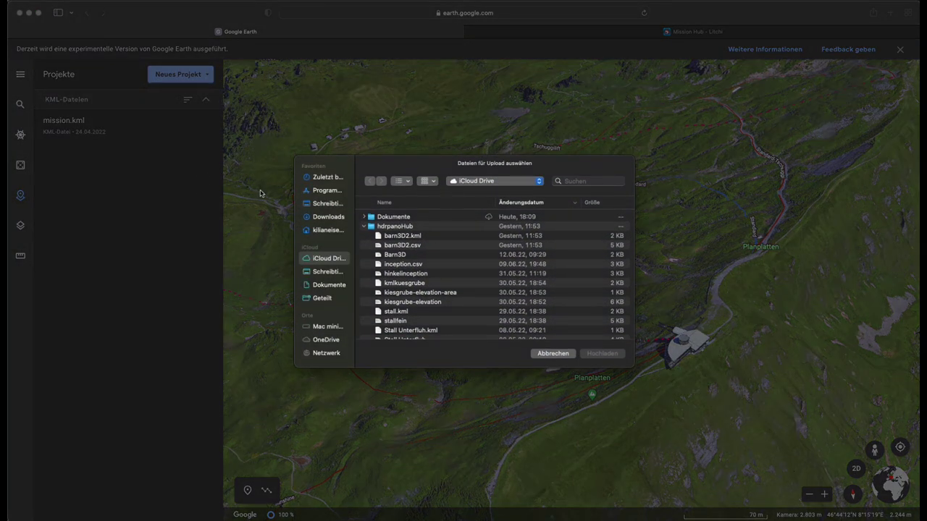
click(402, 236)
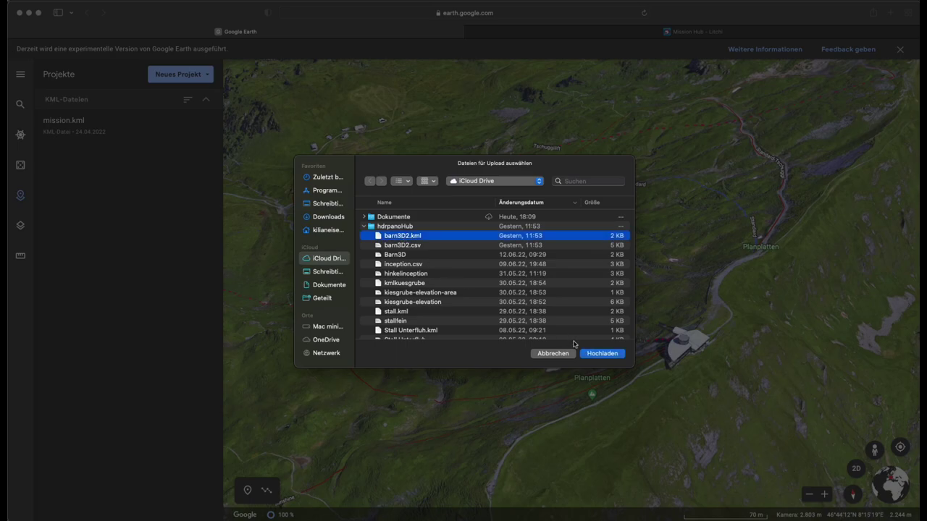
click(601, 354)
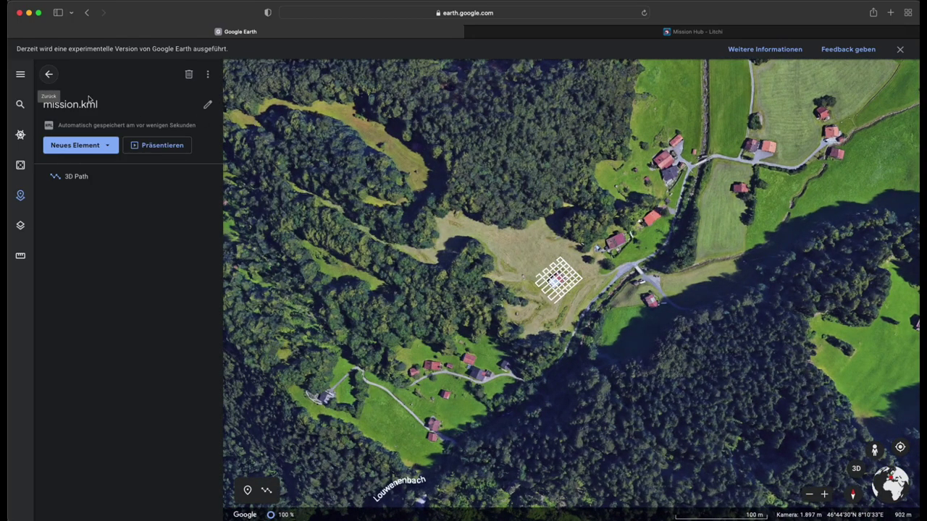
Return from the project details and examine the imported grid flight path over the barn up close in a tilted 3D view
click(42, 75)
click(20, 73)
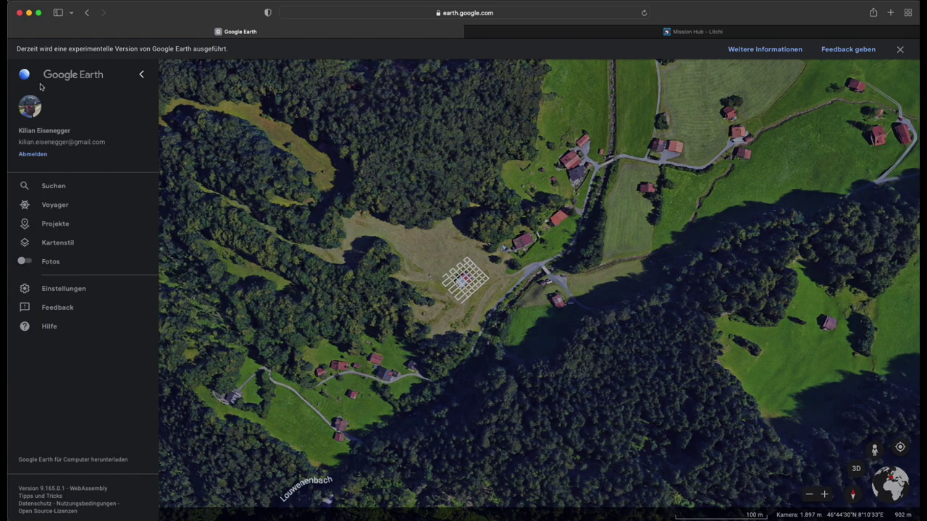
click(141, 74)
key(o)
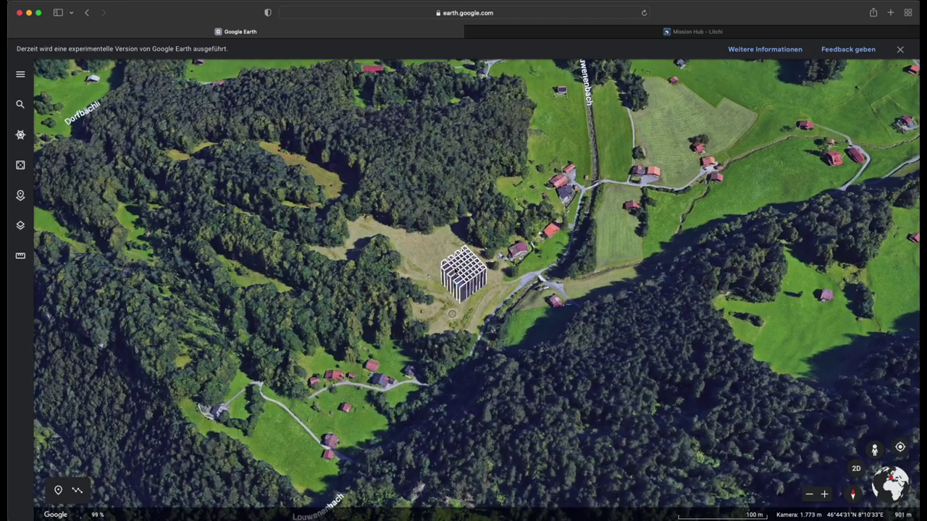
key(plus)
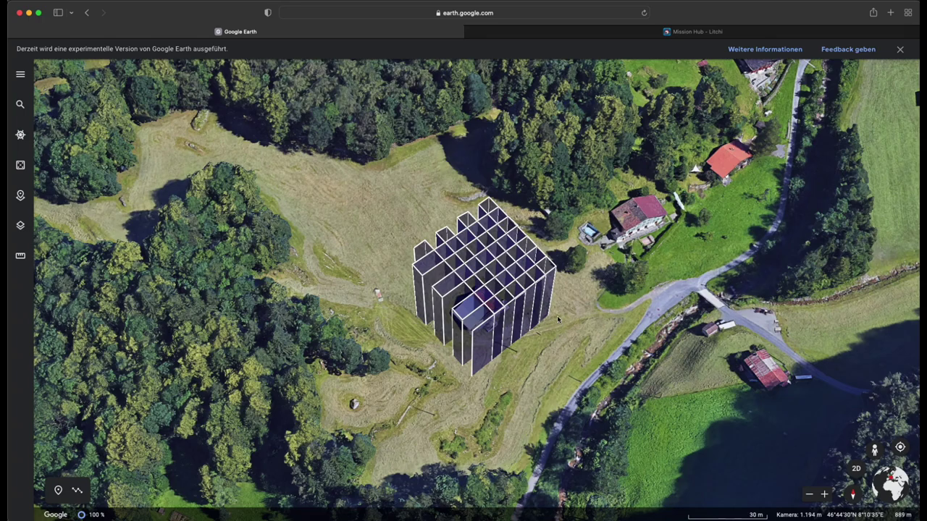
drag(558, 319, 503, 288)
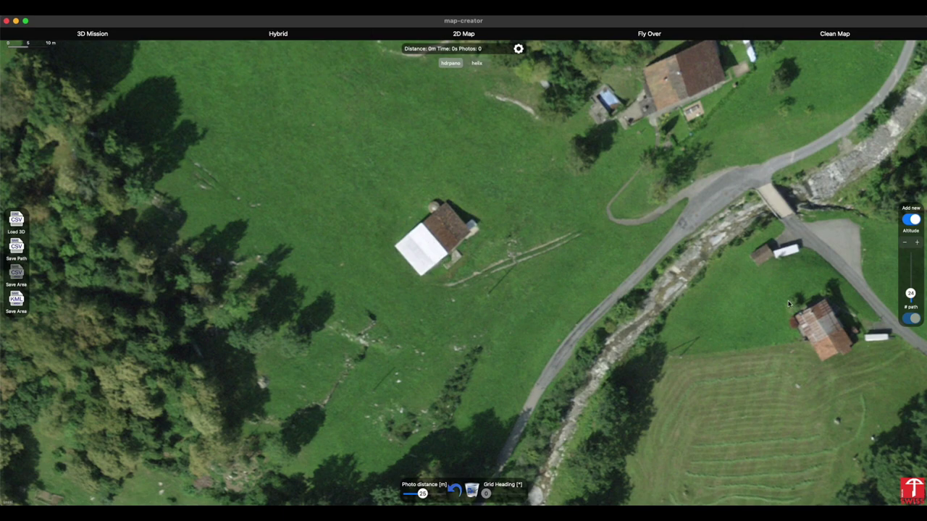
Switch to map-creator's 3D mission, set the altitude to 30 m and place a circular three-ring mission centred on the barn
click(911, 294)
drag(911, 294, 911, 289)
click(905, 244)
click(906, 245)
drag(436, 242, 349, 136)
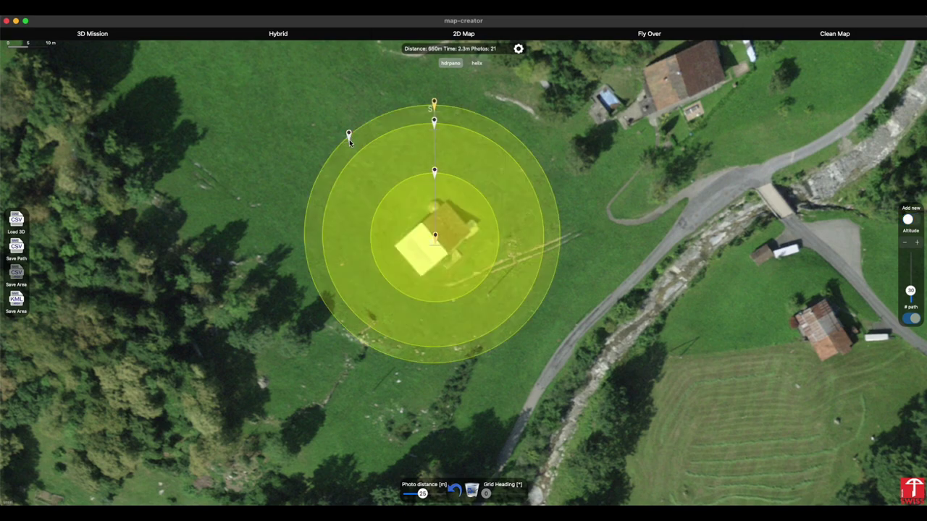
Check the altitudes of waypoints 1, 2 and 3 and shorten the photo distance of the circular mission
click(434, 105)
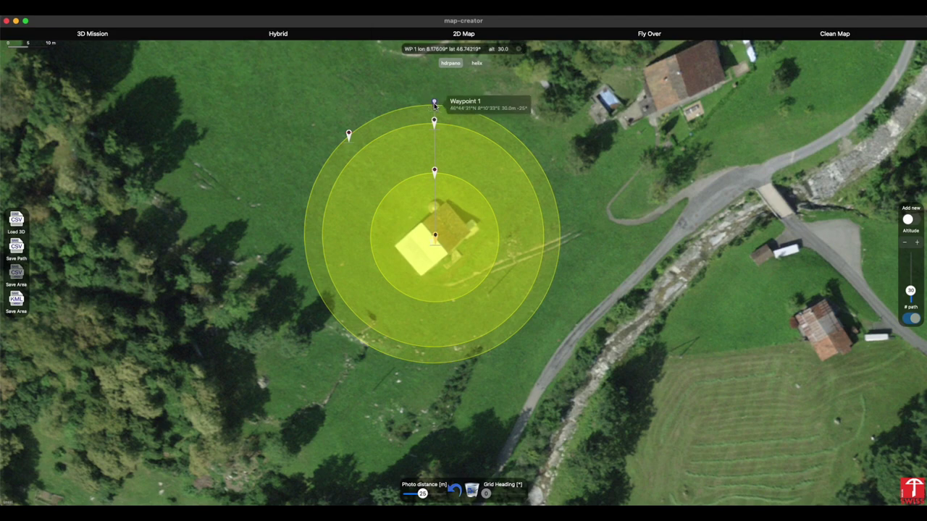
click(434, 172)
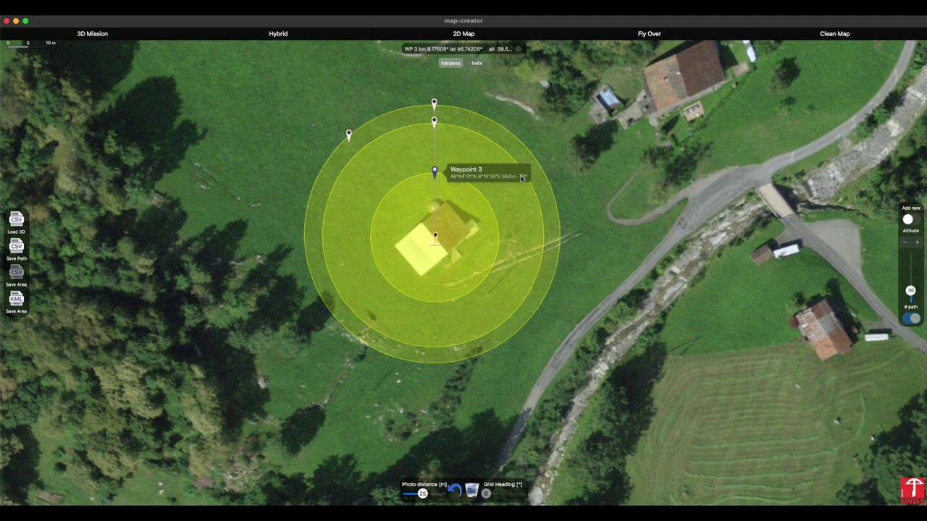
click(434, 122)
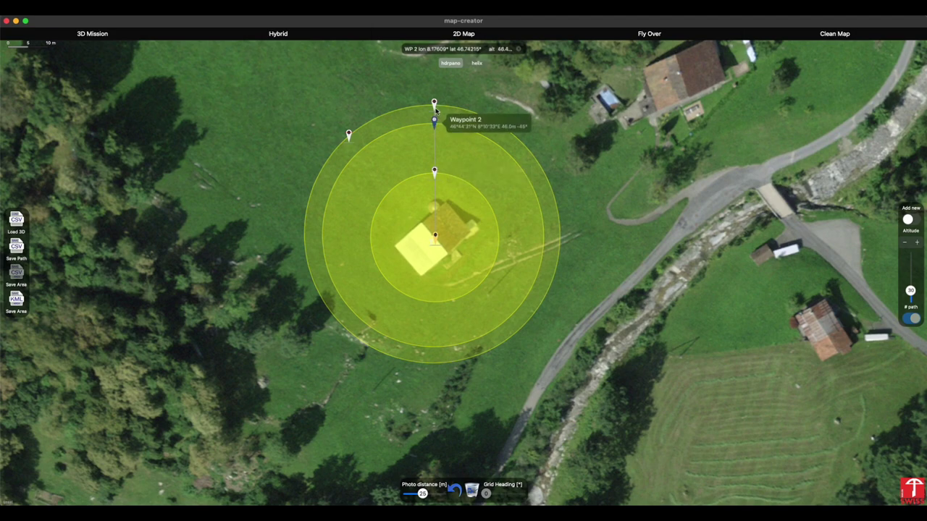
click(435, 104)
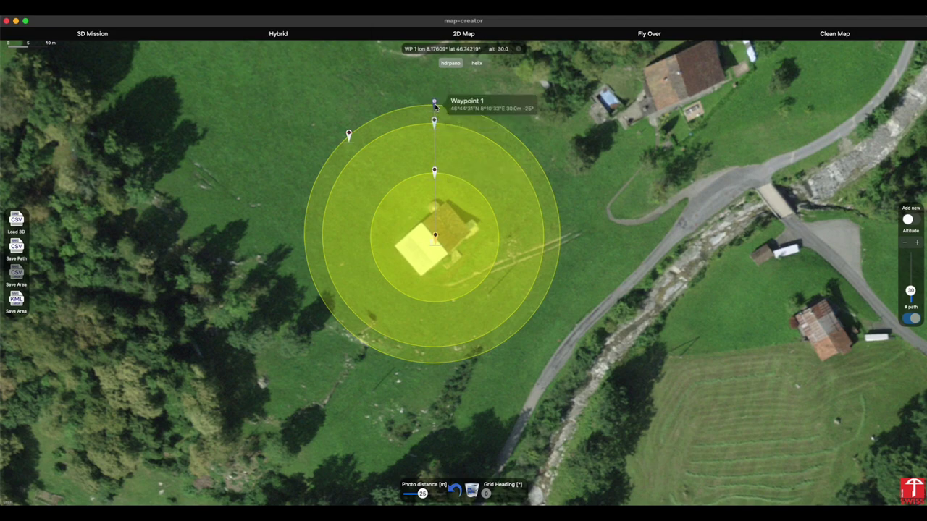
click(422, 493)
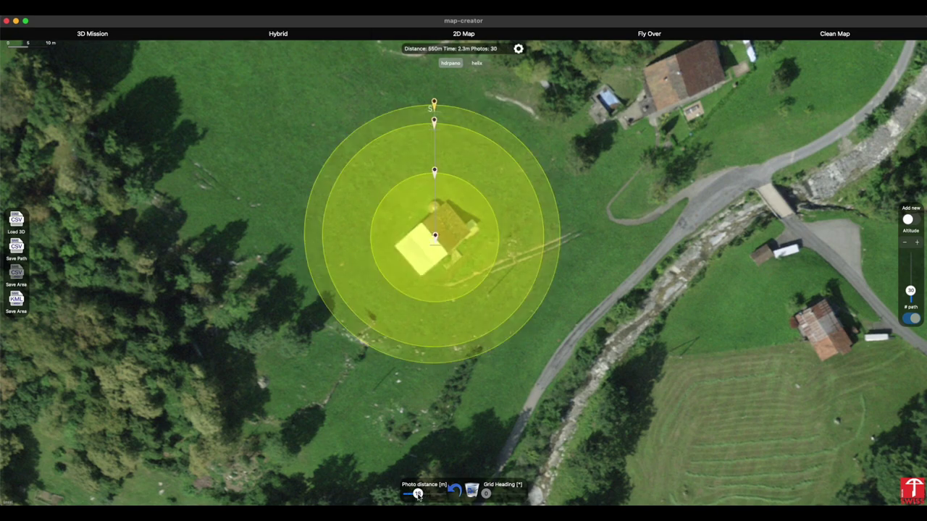
drag(418, 495, 411, 498)
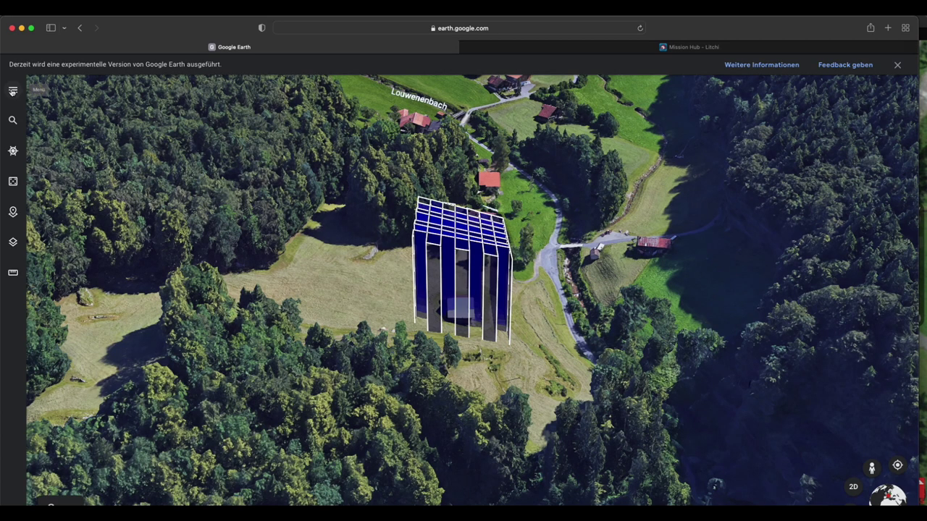
Switch to Google Earth and import barnPOI3D.kml from the hdrpanoHub folder on the computer as another project
click(12, 88)
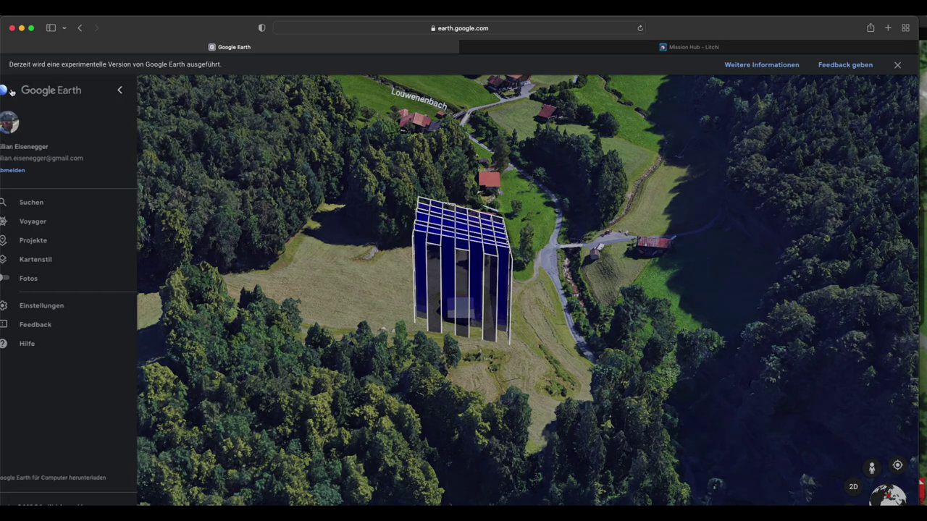
click(55, 242)
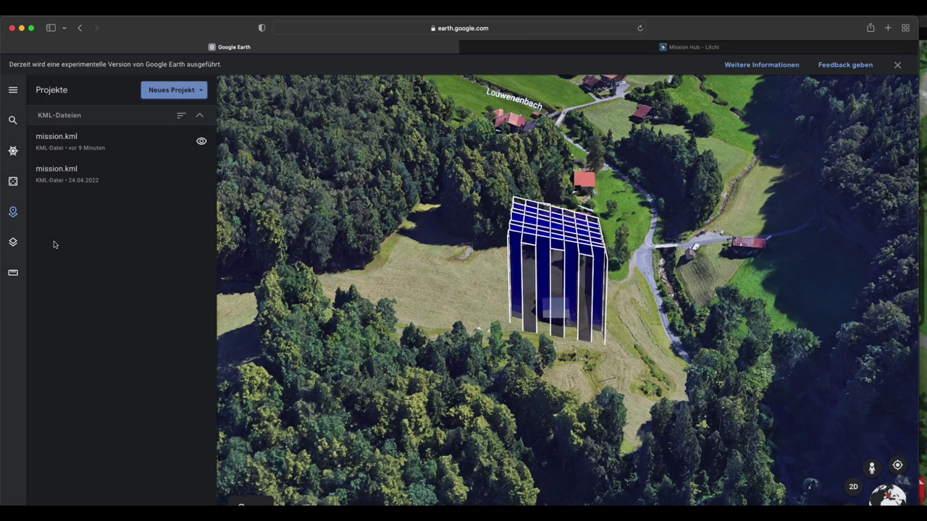
click(170, 91)
click(191, 193)
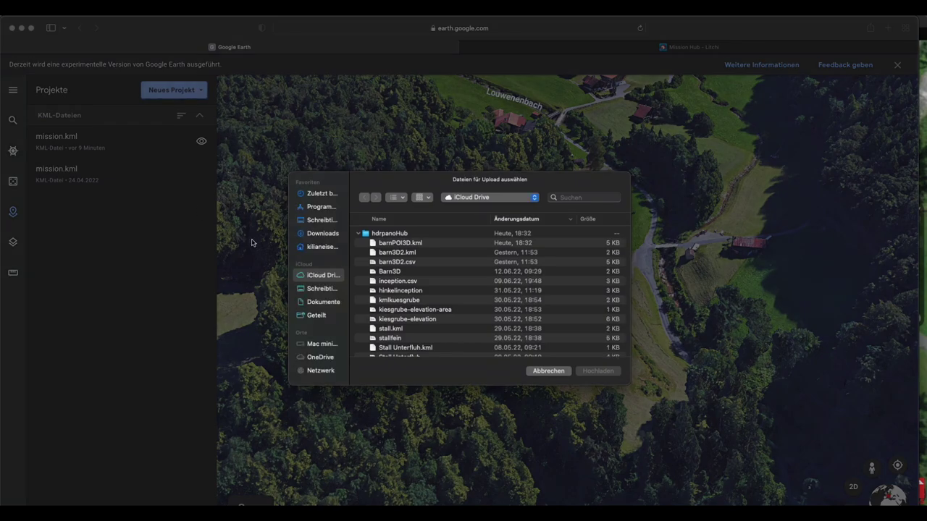
click(410, 242)
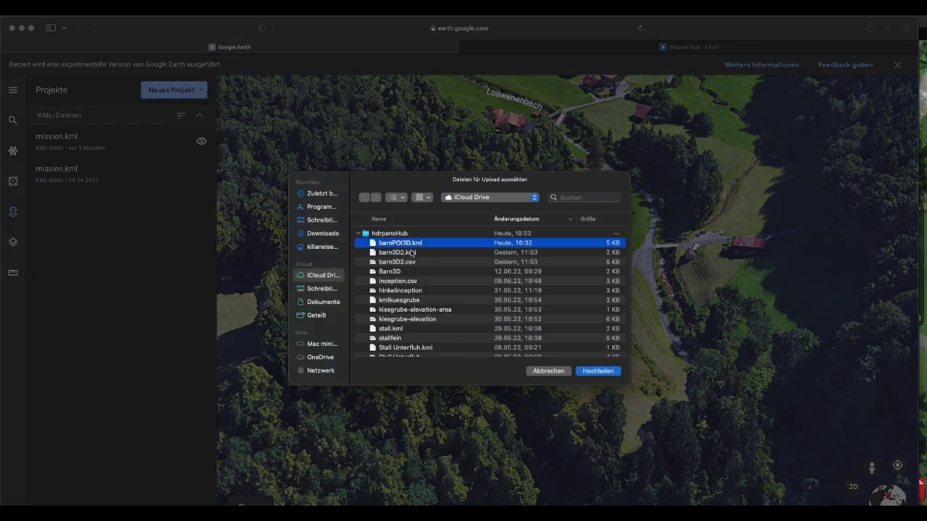
click(591, 371)
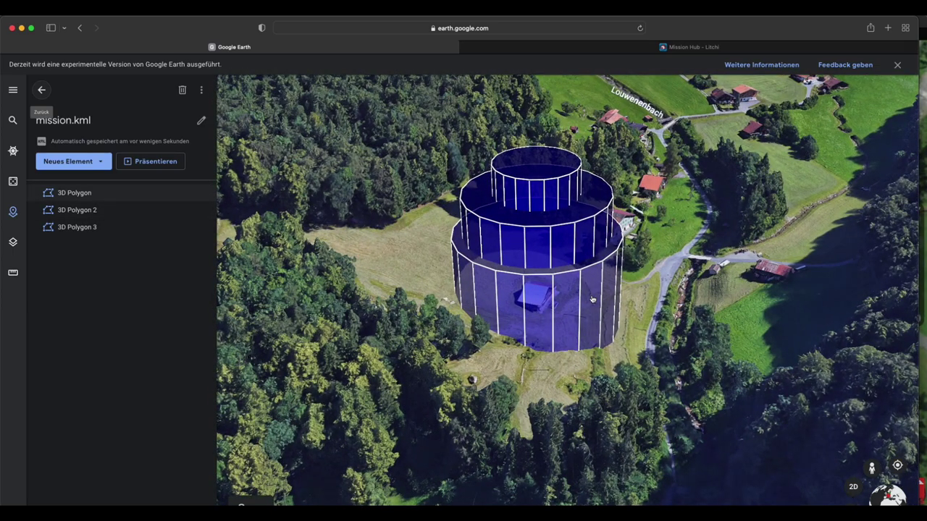
Examine the circular mission together with the grid path around the barn, both from above and in a tilted 3D view
drag(602, 299, 572, 306)
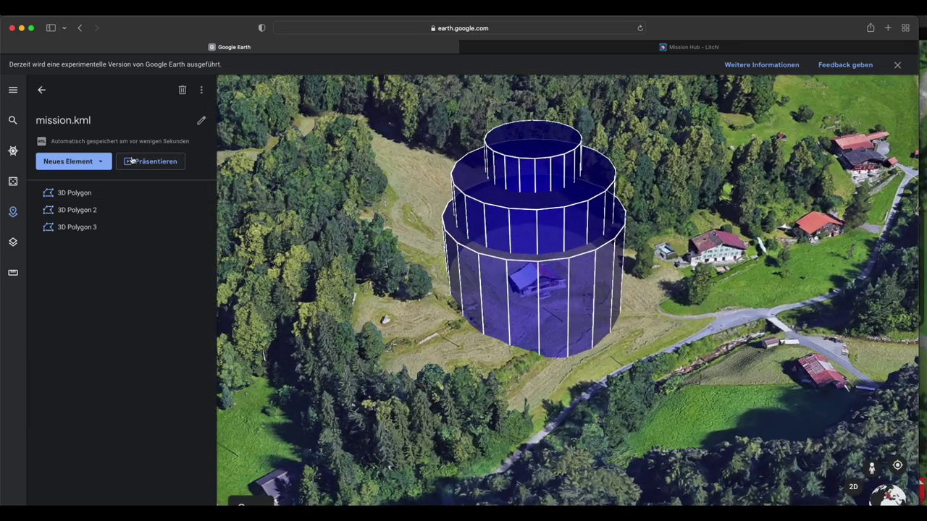
click(40, 91)
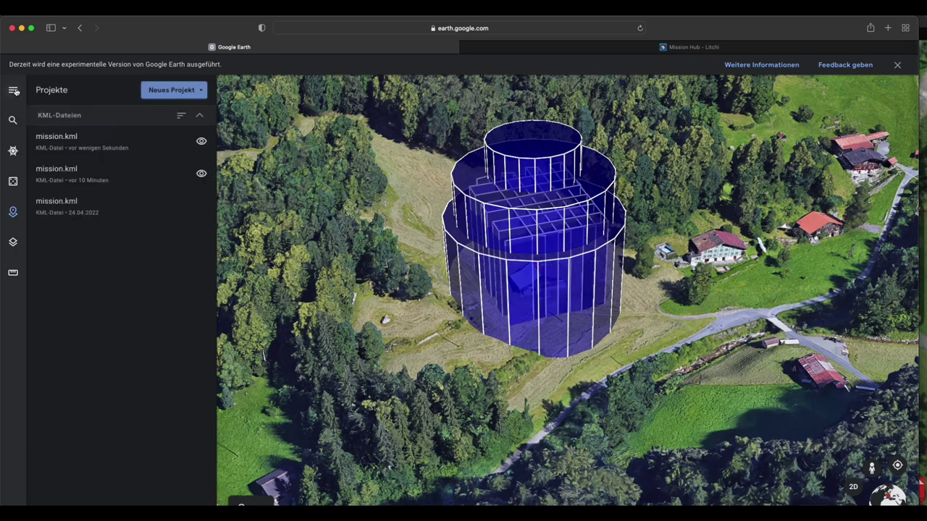
click(13, 90)
click(127, 91)
scroll(318, 301, up, 3)
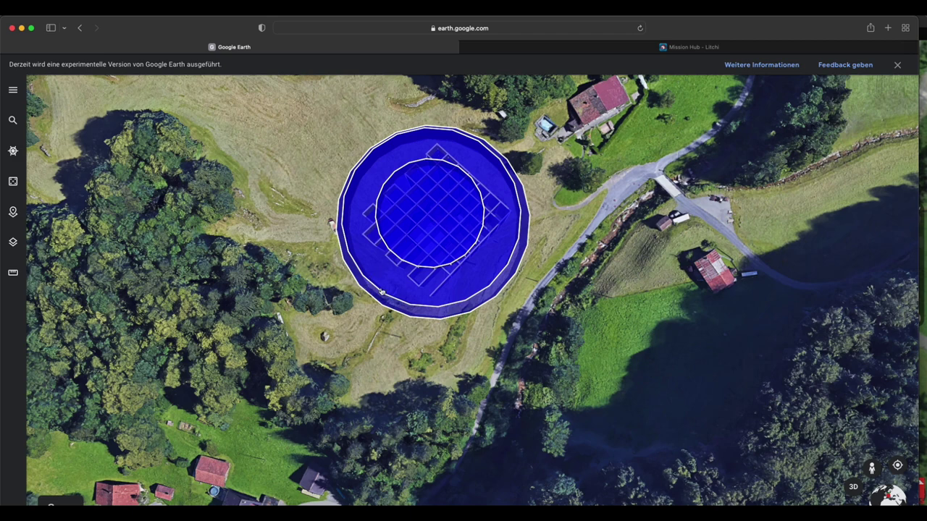
drag(451, 237, 425, 219)
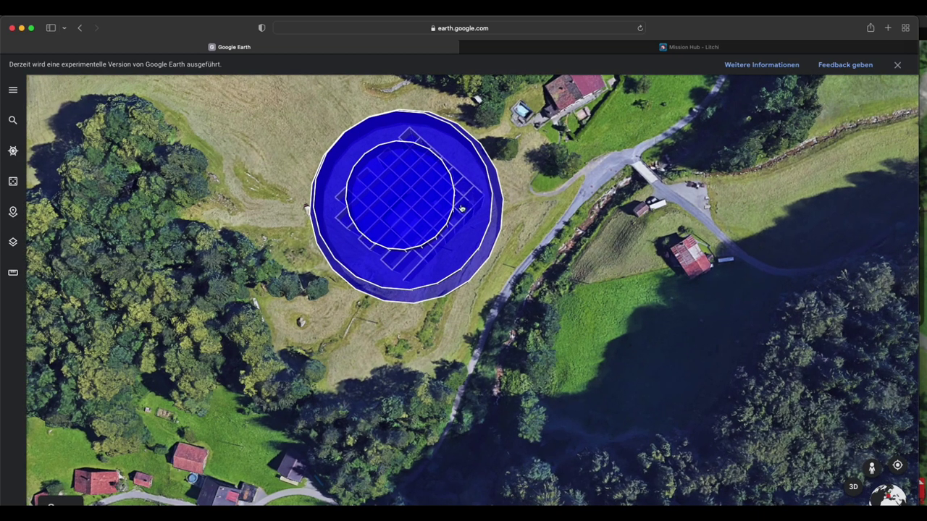
key(o)
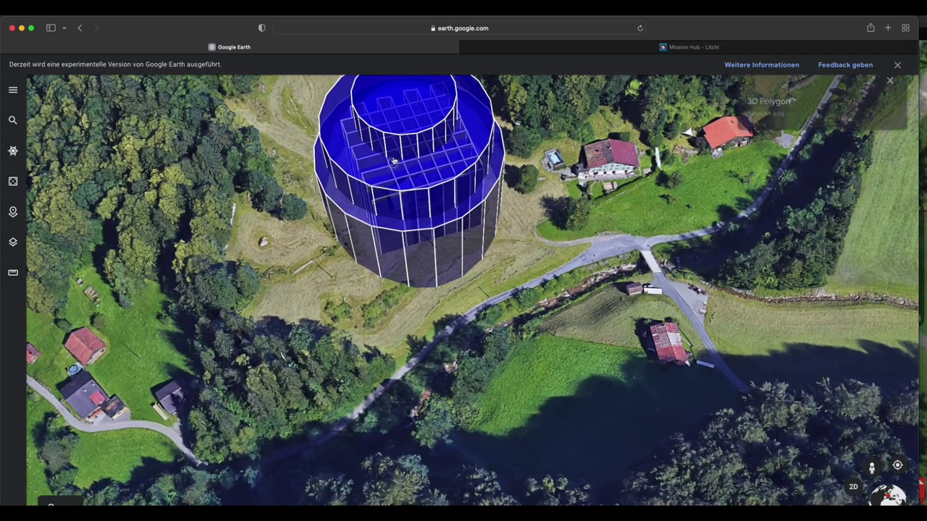
click(392, 166)
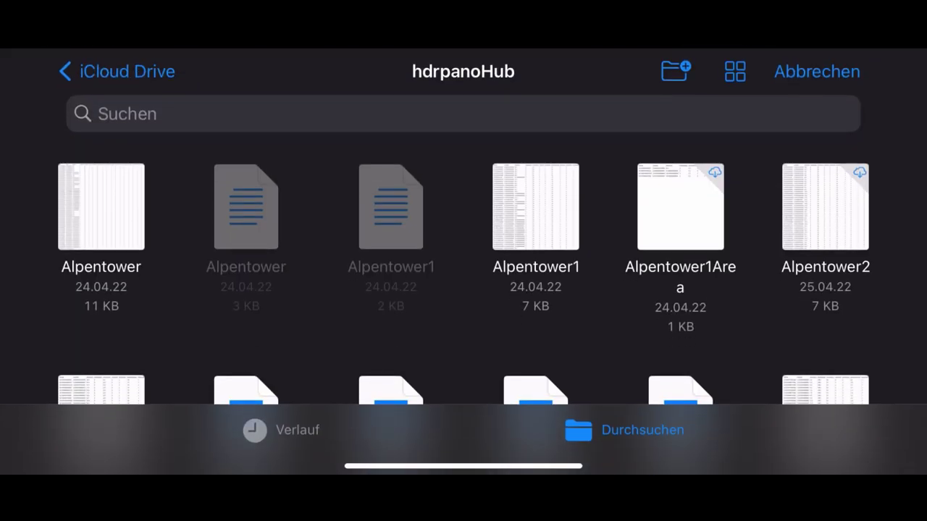
Switch to the drone flight app and load the barn's grid mission CSV from the hdrpanoHub folder in iCloud Drive
scroll(464, 275, down, 5)
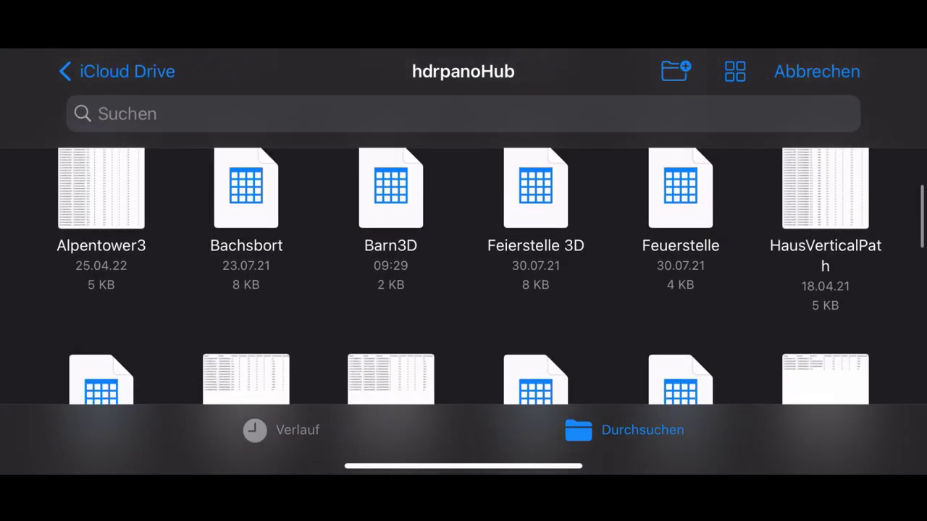
scroll(464, 275, down, 10)
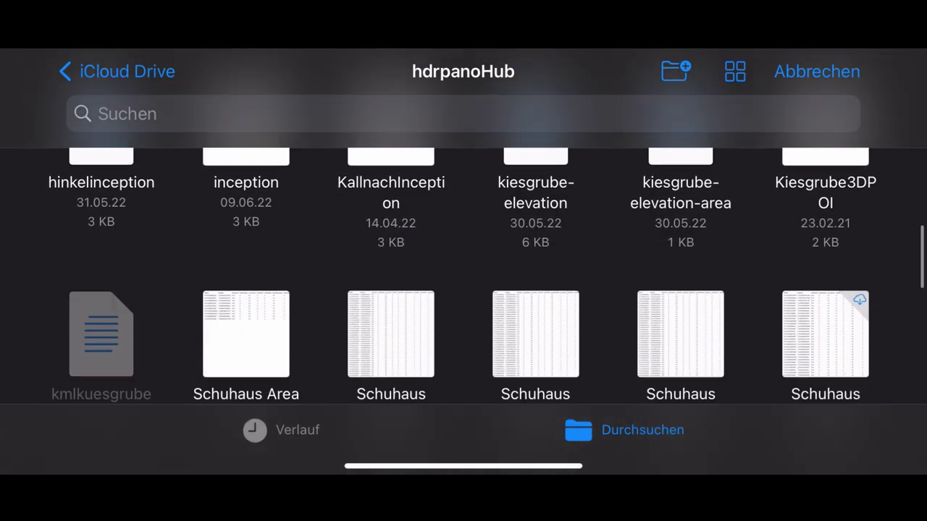
scroll(463, 276, down, 10)
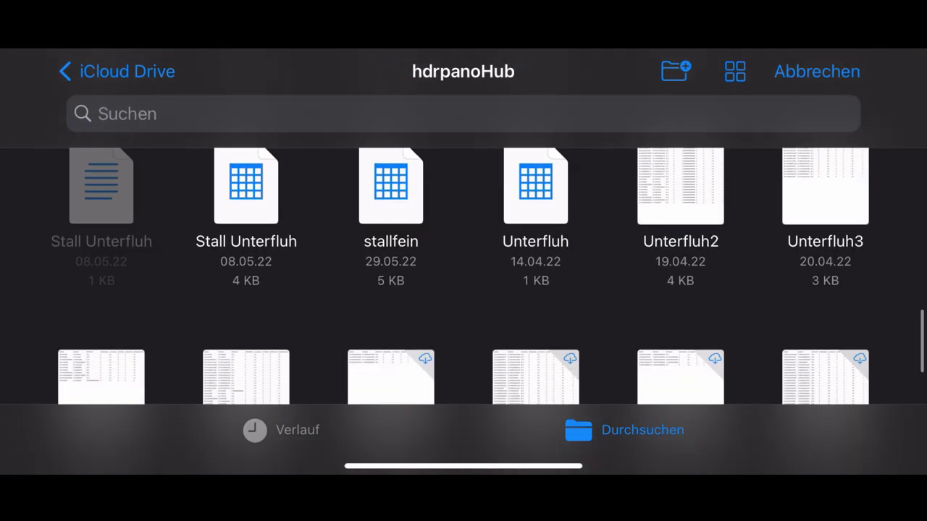
scroll(463, 275, up, 3)
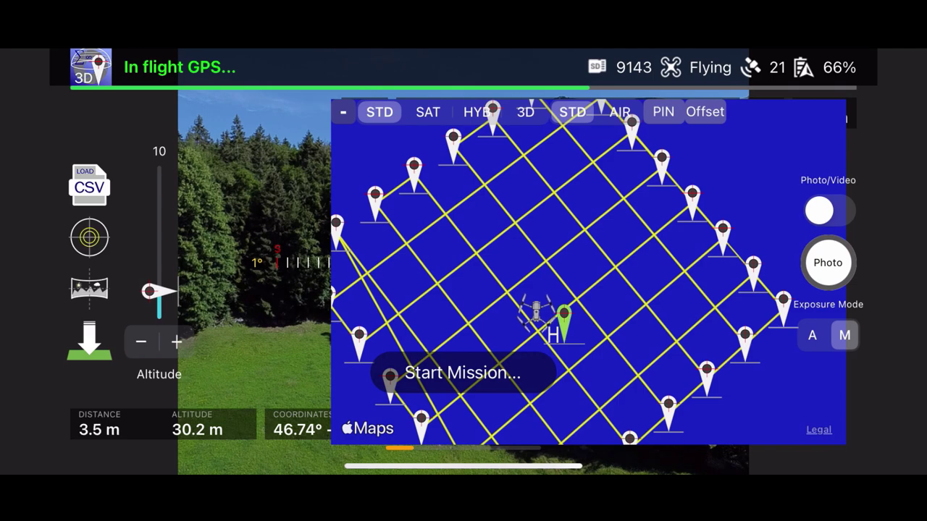
Show the grid mission on satellite imagery and raise the altitude setting to 13, collapsing the map at the end
click(428, 112)
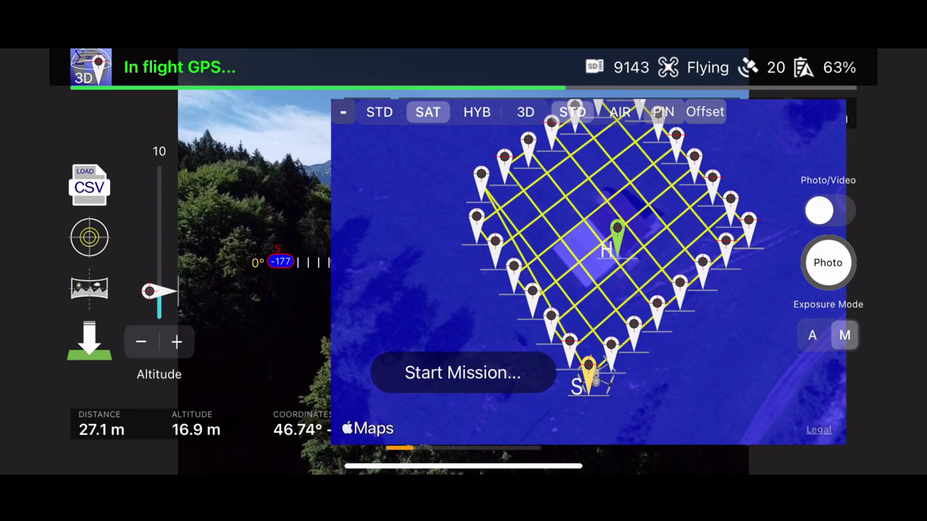
click(176, 342)
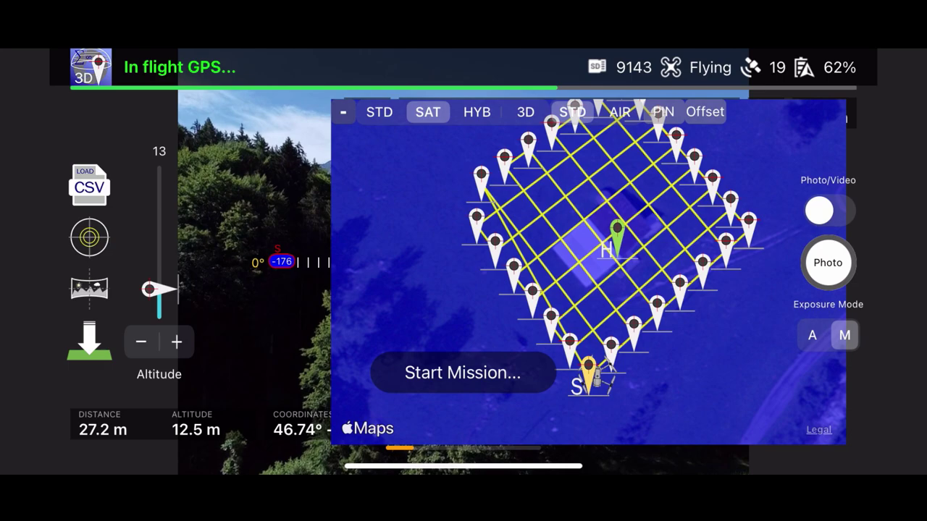
click(343, 112)
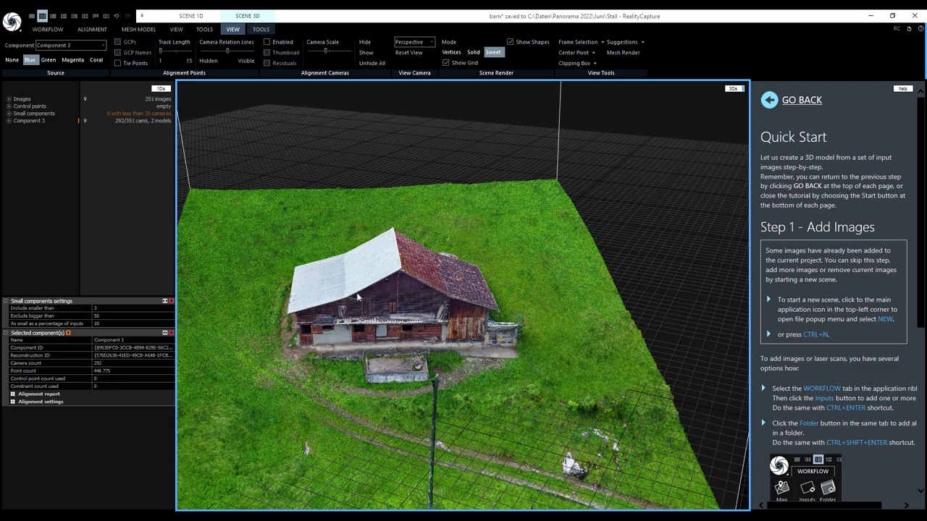
Switch to RealityCapture and display the barn model as vertices with its cameras, thumbnails and residuals enabled
mouse_move(428, 300)
mouse_down()
mouse_move(275, 306)
mouse_move(472, 331)
mouse_move(423, 310)
mouse_up()
click(451, 53)
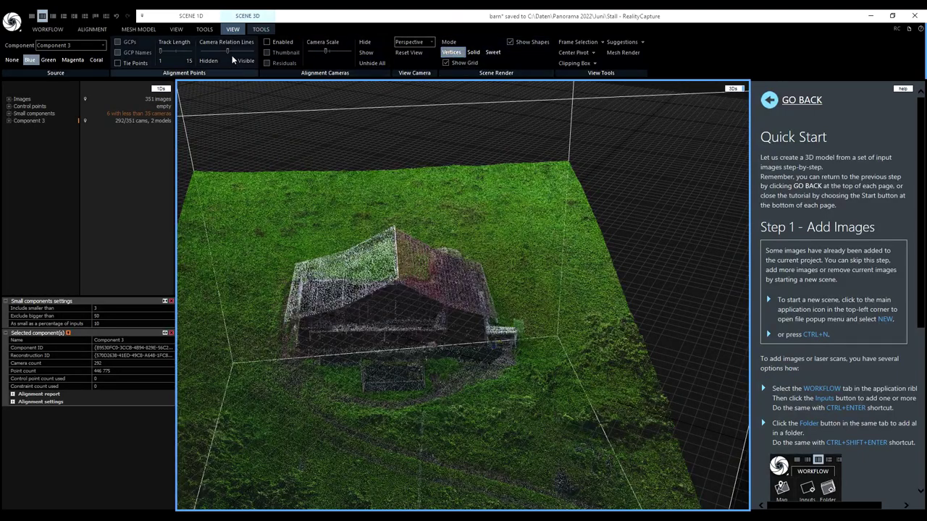
click(275, 43)
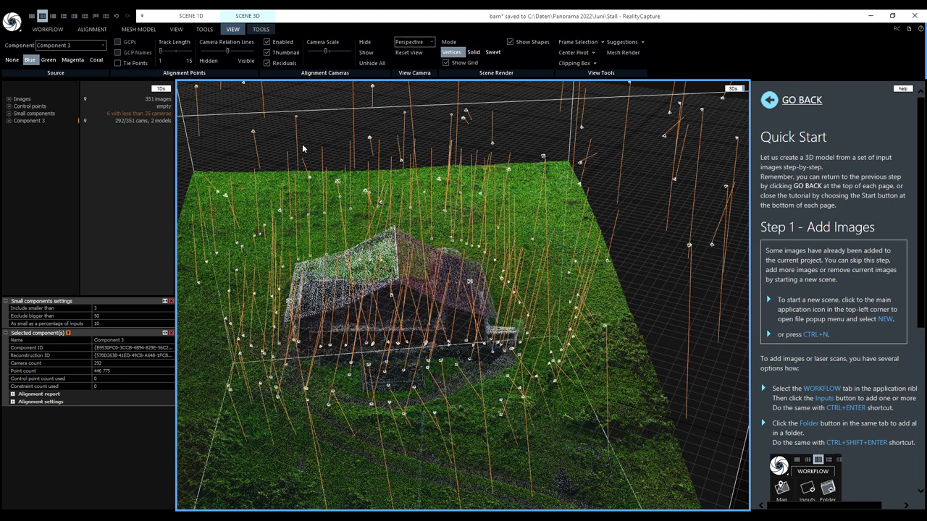
View the barn's point cloud and camera positions from another angle and set the scene render mode to Sweet
click(13, 23)
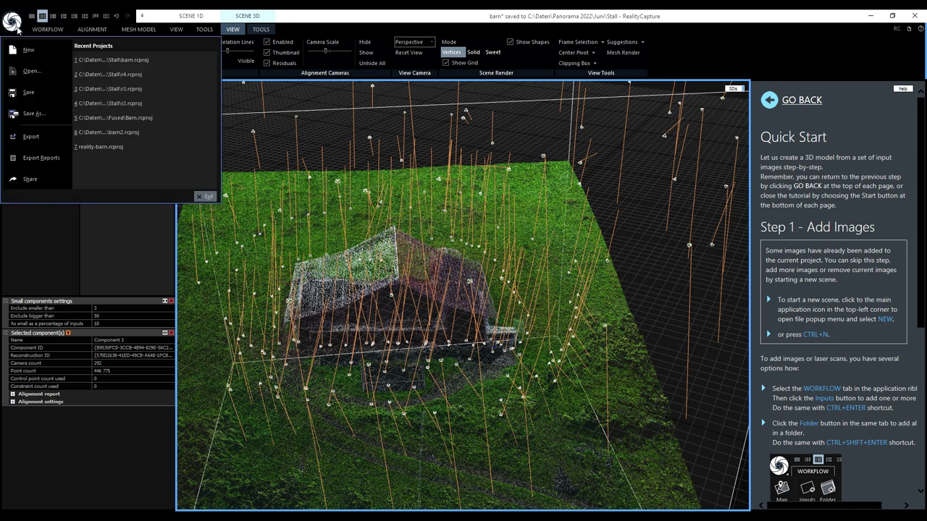
click(16, 27)
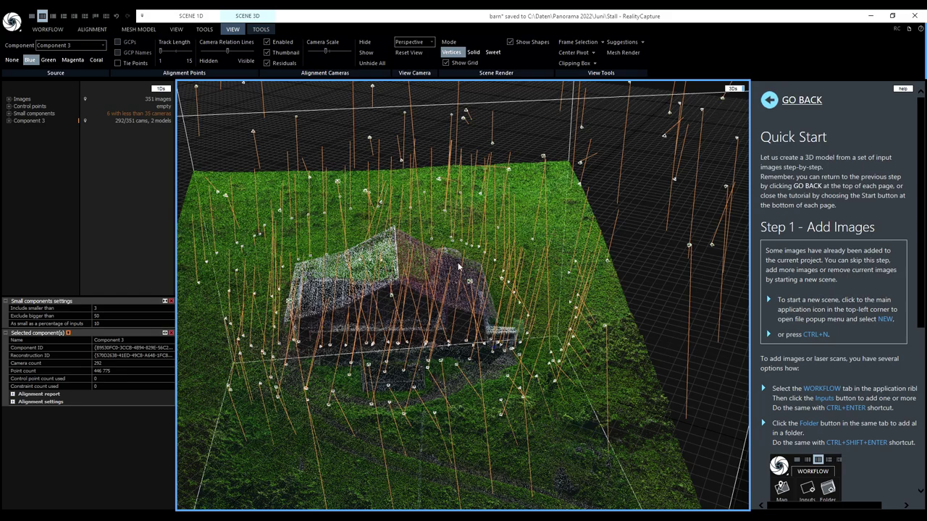
drag(384, 297, 461, 298)
click(493, 53)
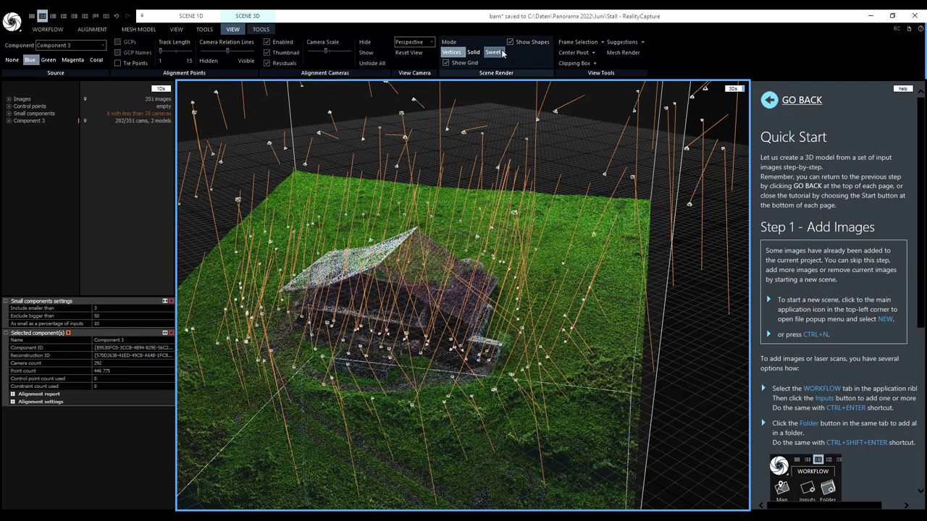